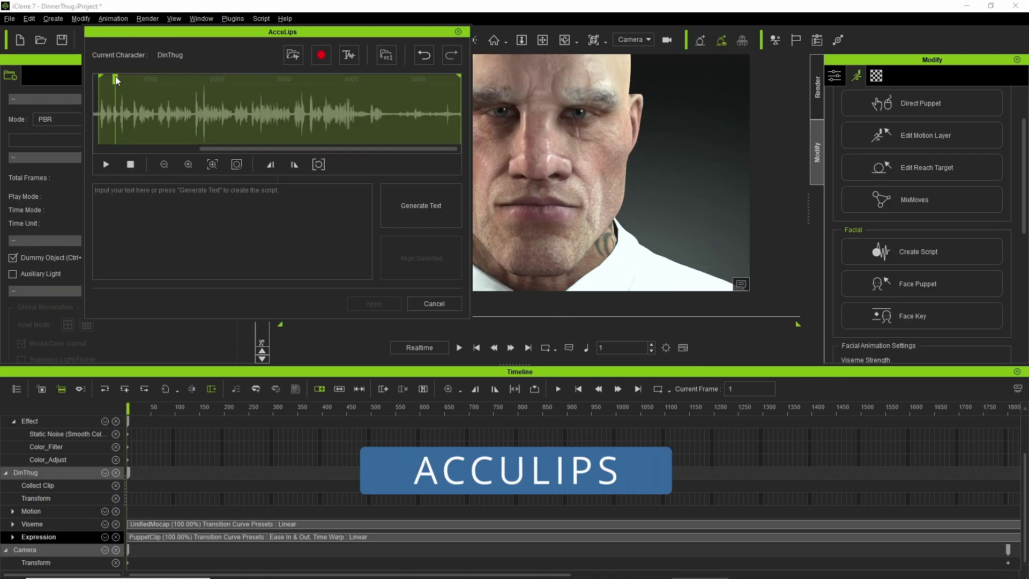
# - Generate the script from the voice audio, correct its opening through "a magic lamp washes up on shore", and align the corrected words
pyautogui.click(395, 225)
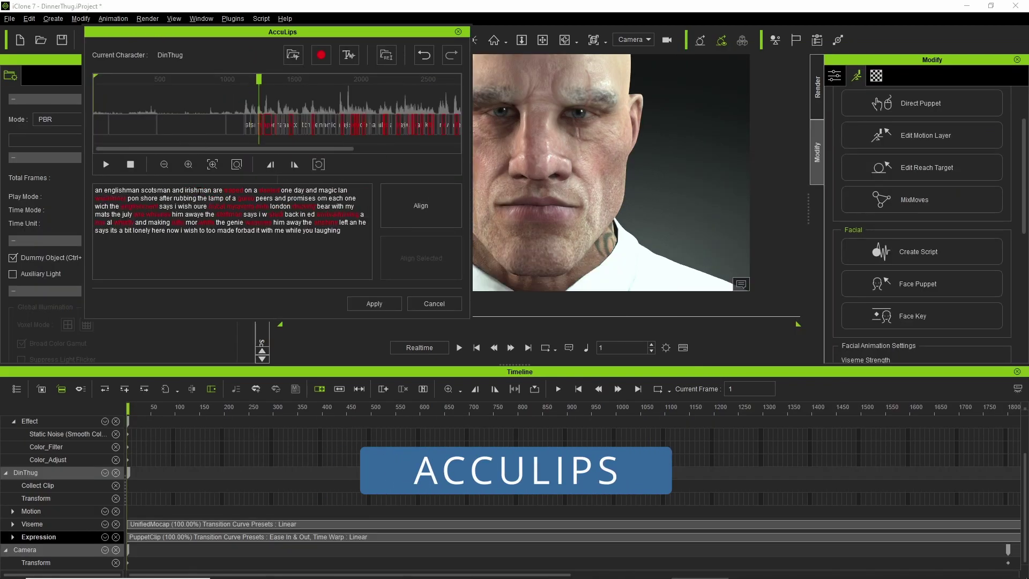
pyautogui.click(304, 190)
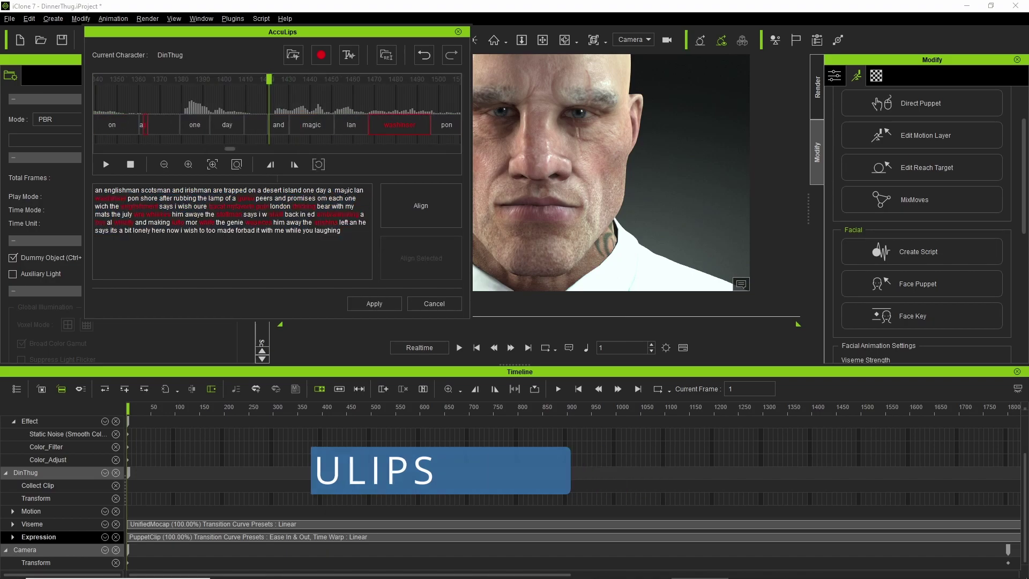
pyautogui.click(149, 98)
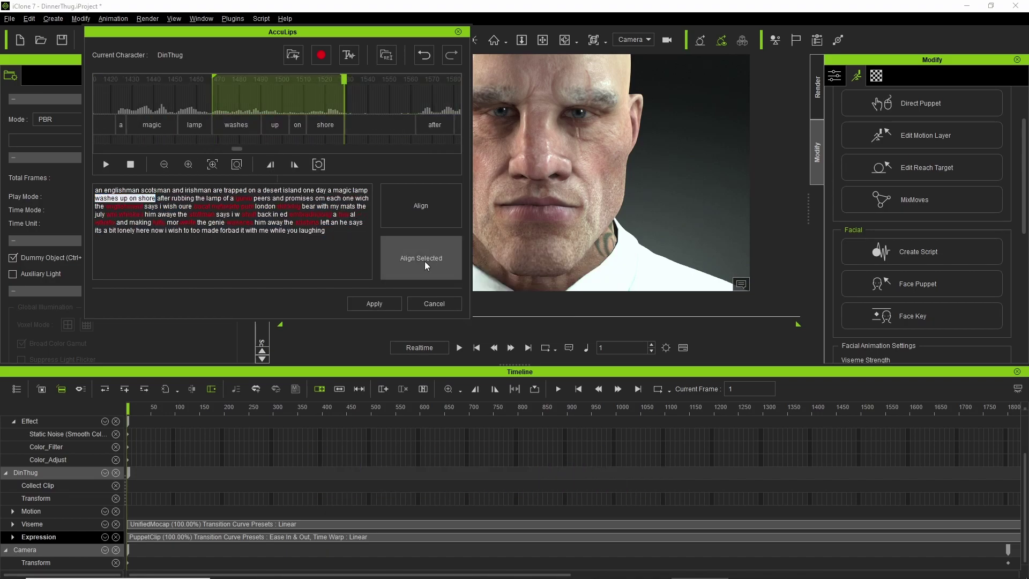
pyautogui.click(421, 258)
pyautogui.click(395, 268)
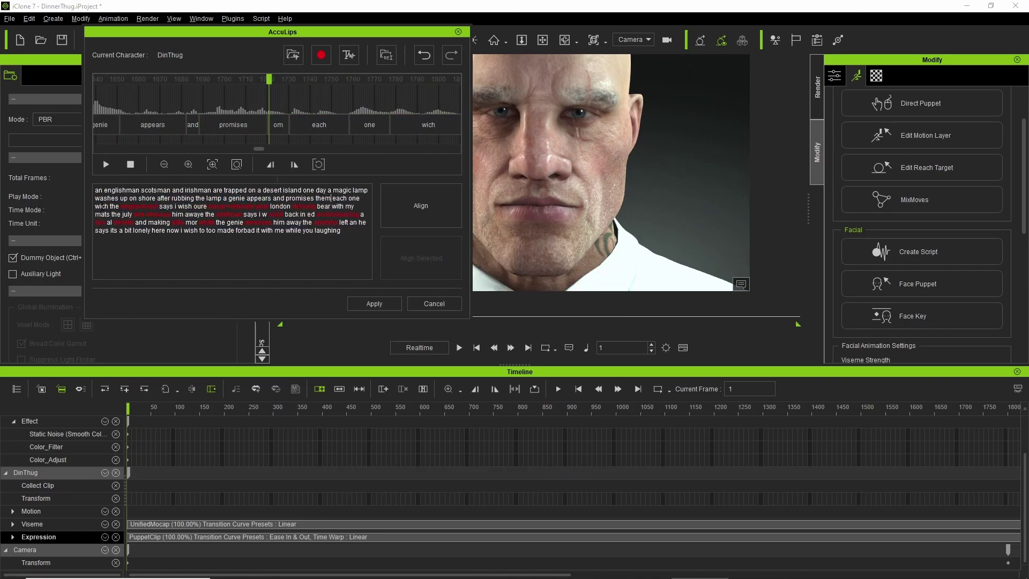
# - Correct the next words to "promises them each one wish the englishman" and align them to the audio
pyautogui.moveTo(331, 198); pyautogui.dragTo(109, 206)
pyautogui.click(421, 259)
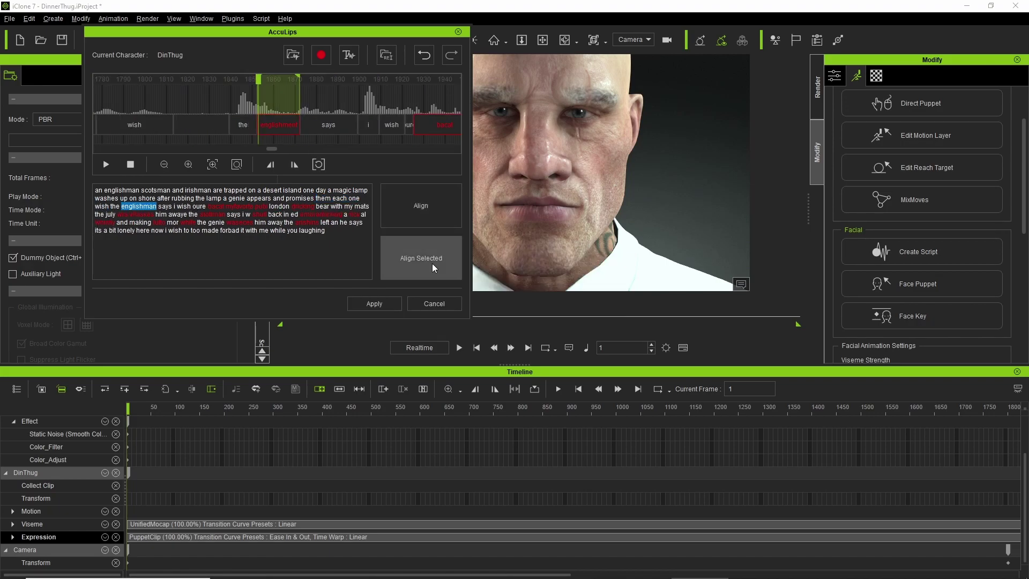
pyautogui.click(432, 268)
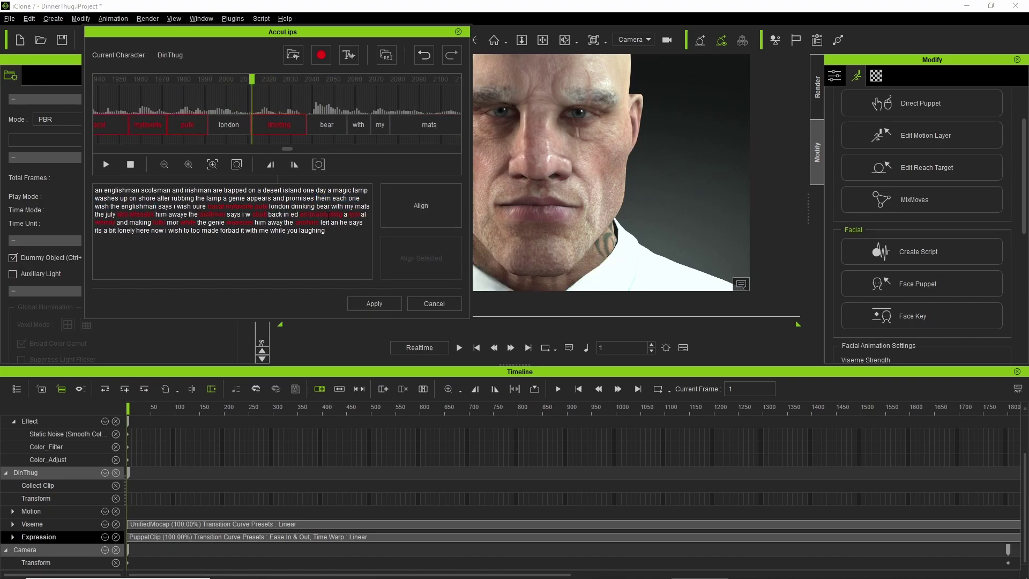
# - Correct the Englishman's line to "i wish i was back at my favorite pub in london drinking beer with my mates" and align it
pyautogui.moveTo(113, 213); pyautogui.dragTo(305, 206)
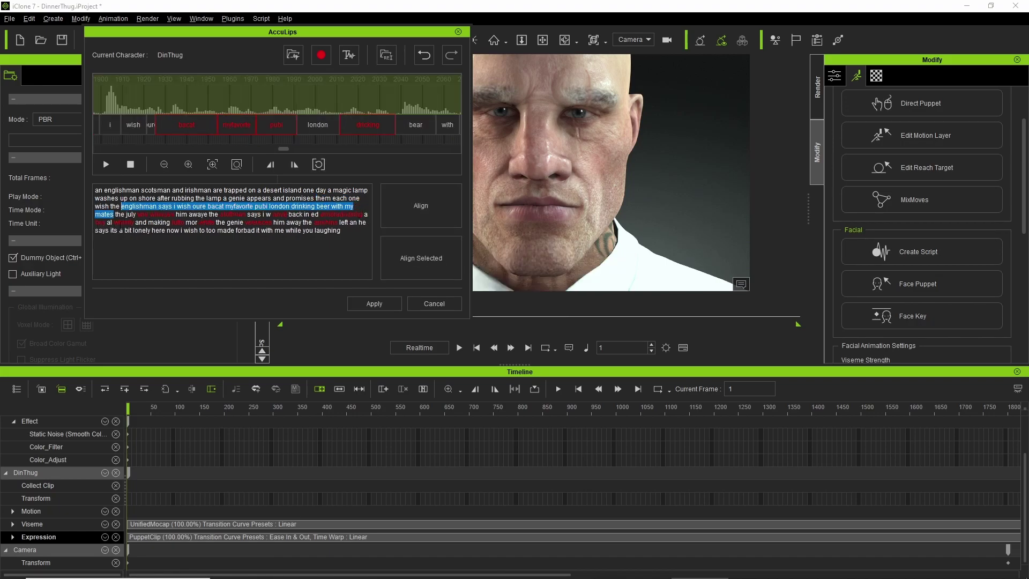
pyautogui.click(421, 258)
pyautogui.click(425, 266)
# - Correct the following phrase to "the genie ww whisks him away" and align it to the audio
pyautogui.moveTo(111, 215); pyautogui.dragTo(177, 214)
pyautogui.click(420, 258)
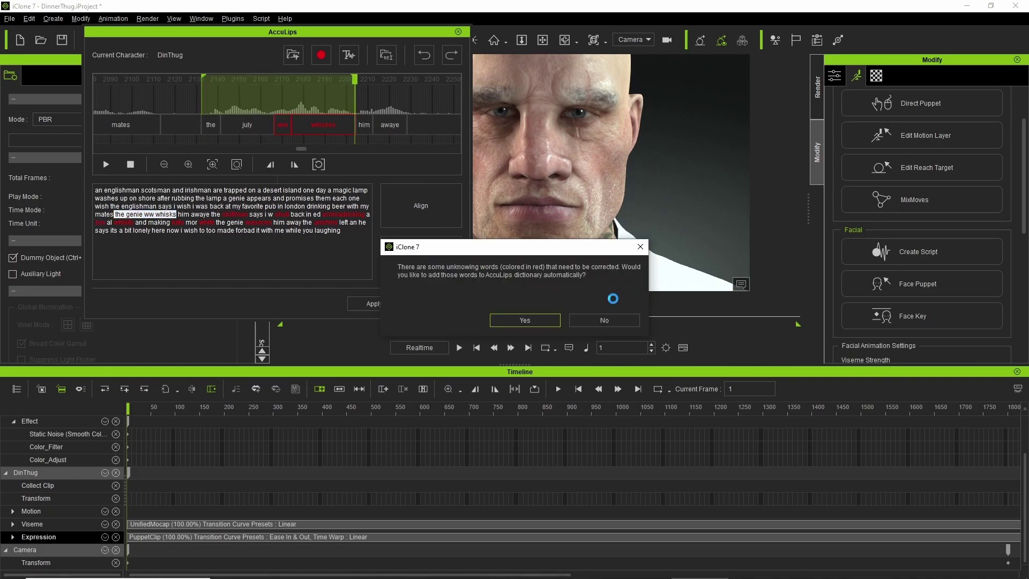
pyautogui.doubleClick(198, 215)
pyautogui.click(403, 258)
# - Correct the Scotsman's line to "scotsman says i wish i was back" and align it to the matching waveform range
pyautogui.moveTo(218, 214); pyautogui.dragTo(202, 221)
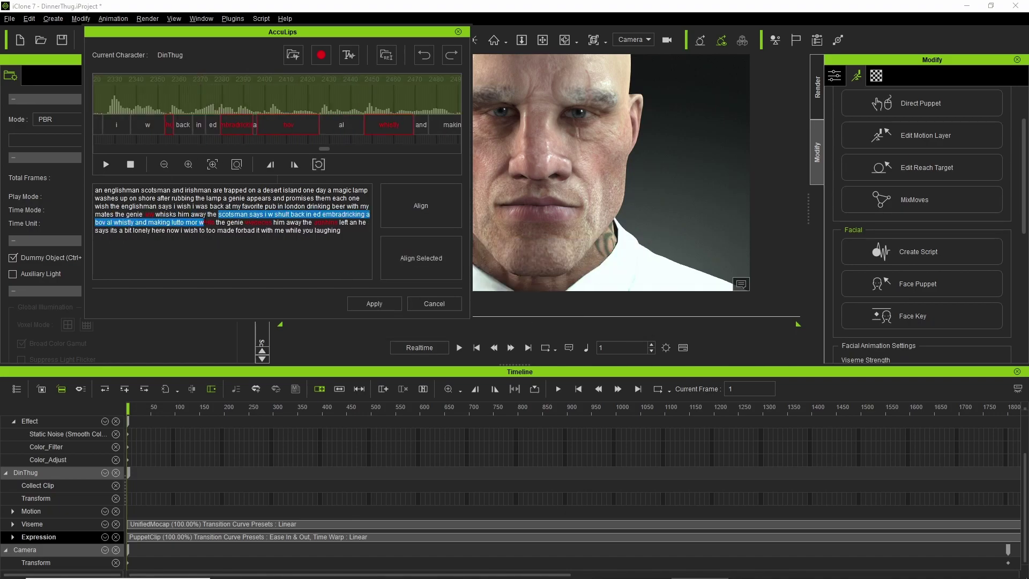
pyautogui.doubleClick(279, 215)
pyautogui.moveTo(217, 214); pyautogui.dragTo(322, 214)
pyautogui.click(432, 267)
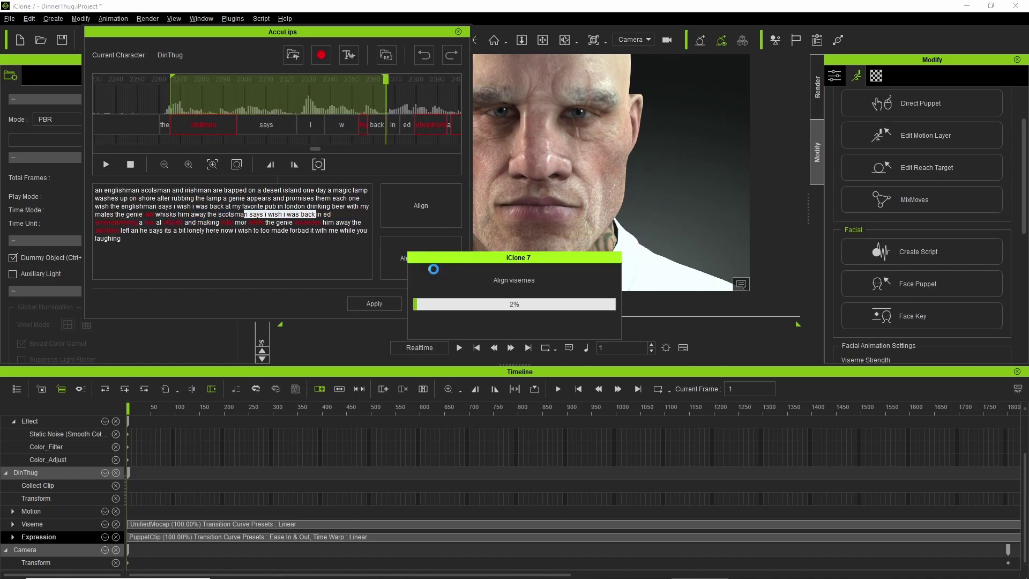
pyautogui.moveTo(308, 81); pyautogui.dragTo(346, 80)
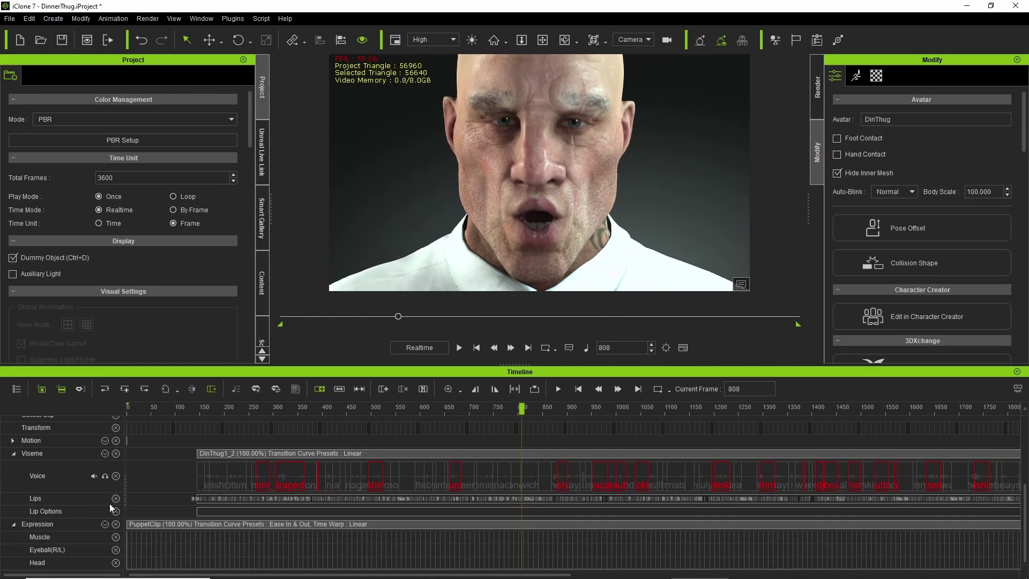
# - Apply full-mouth lip smoothing of 3 to the DinThug viseme clip and scrub the timeline to check the mouth movement
pyautogui.rightClick(261, 453)
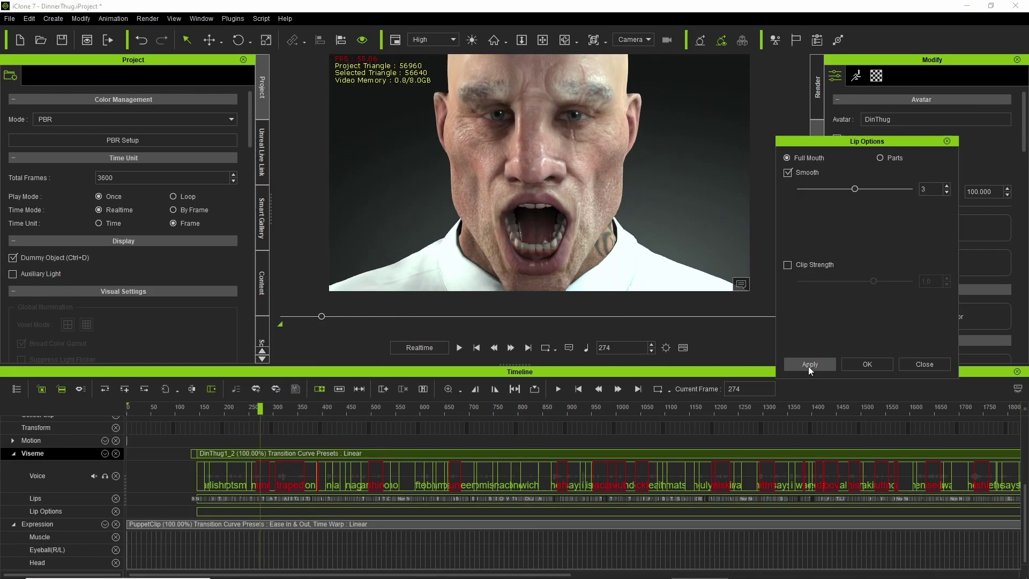
pyautogui.click(809, 366)
pyautogui.moveTo(260, 408); pyautogui.dragTo(275, 426)
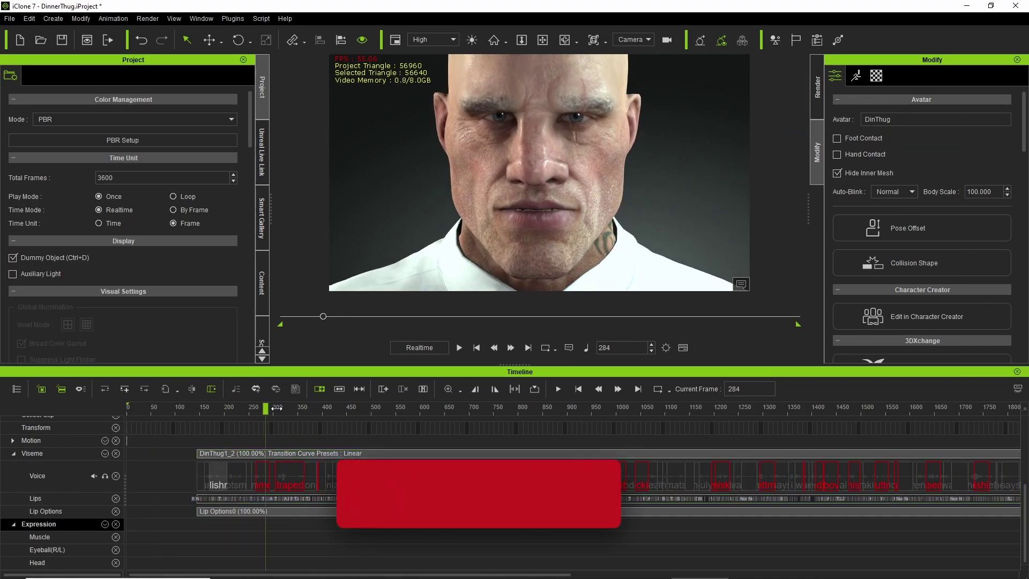
pyautogui.moveTo(277, 408); pyautogui.dragTo(160, 413)
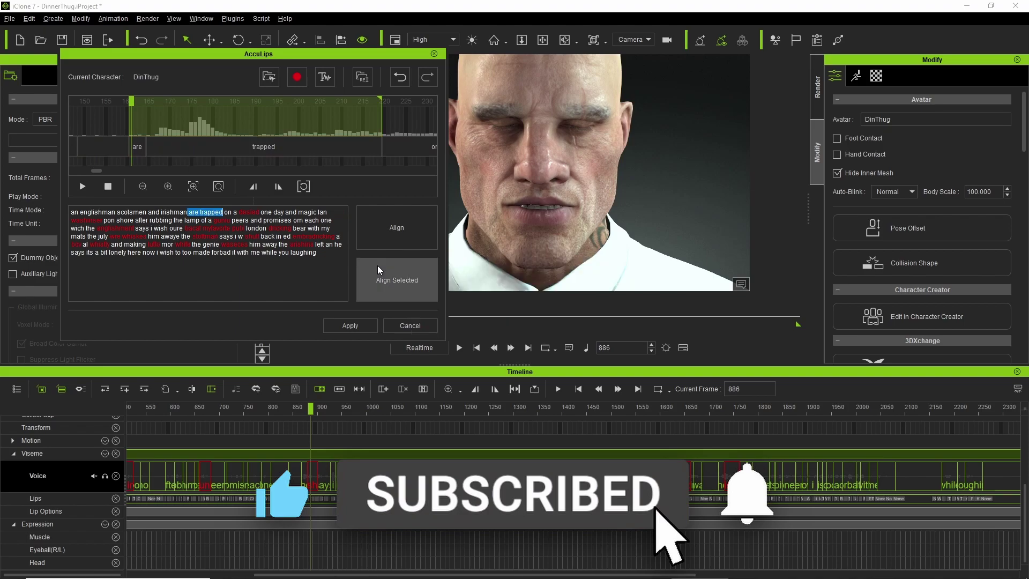
# - Align "are trapped" to its marked audio range and shorten the word "trapped" on the waveform
pyautogui.click(374, 270)
pyautogui.moveTo(382, 146); pyautogui.dragTo(274, 146)
pyautogui.click(362, 115)
pyautogui.moveTo(363, 116); pyautogui.dragTo(376, 115)
# - Mark the audio range after "trapped" and correct the script there to "on a desert island"
pyautogui.click(253, 186)
pyautogui.moveTo(224, 212); pyautogui.dragTo(260, 212)
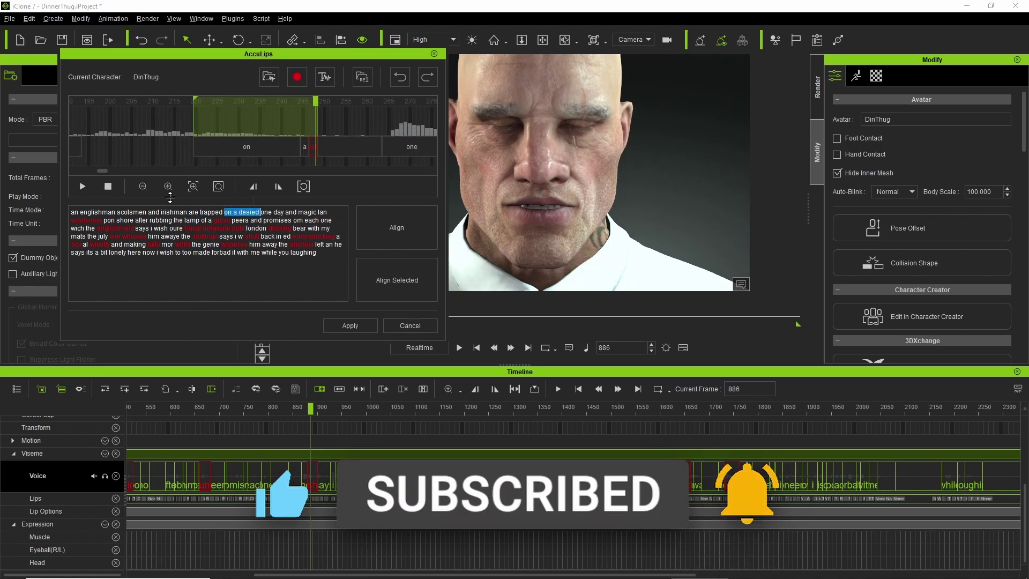
pyautogui.write('island')
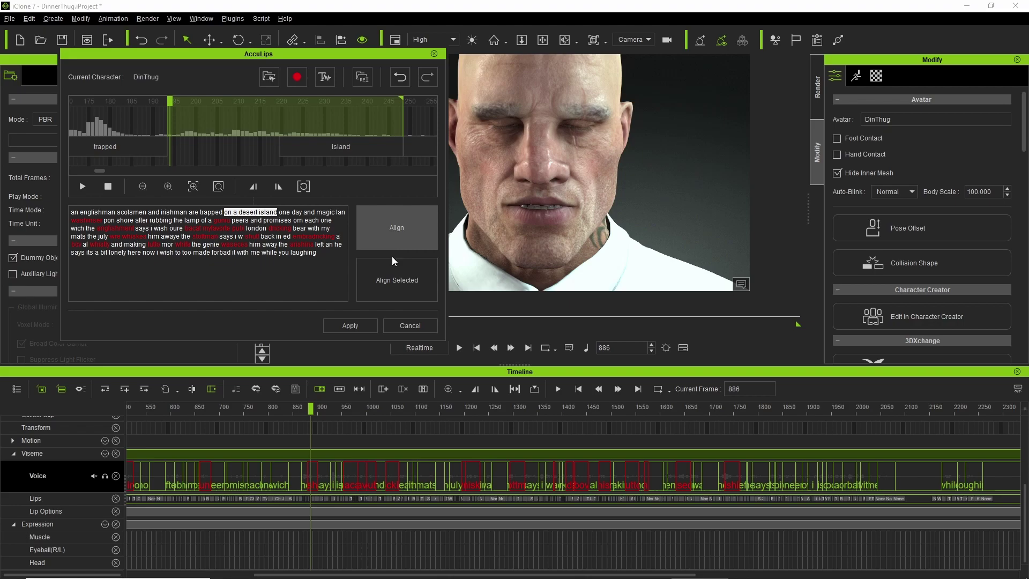
# - Move the K_G_H_NG lip key at the start of "scotsman" slightly earlier and play back that passage
pyautogui.moveTo(496, 498); pyautogui.dragTo(486, 498)
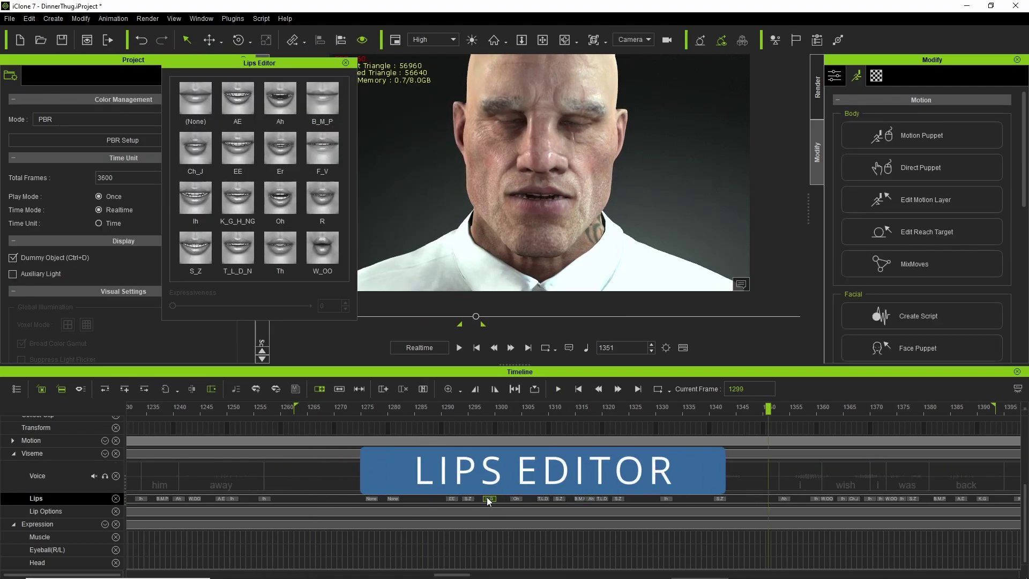
pyautogui.click(430, 410)
pyautogui.press('space')
pyautogui.press('space')
pyautogui.click(333, 409)
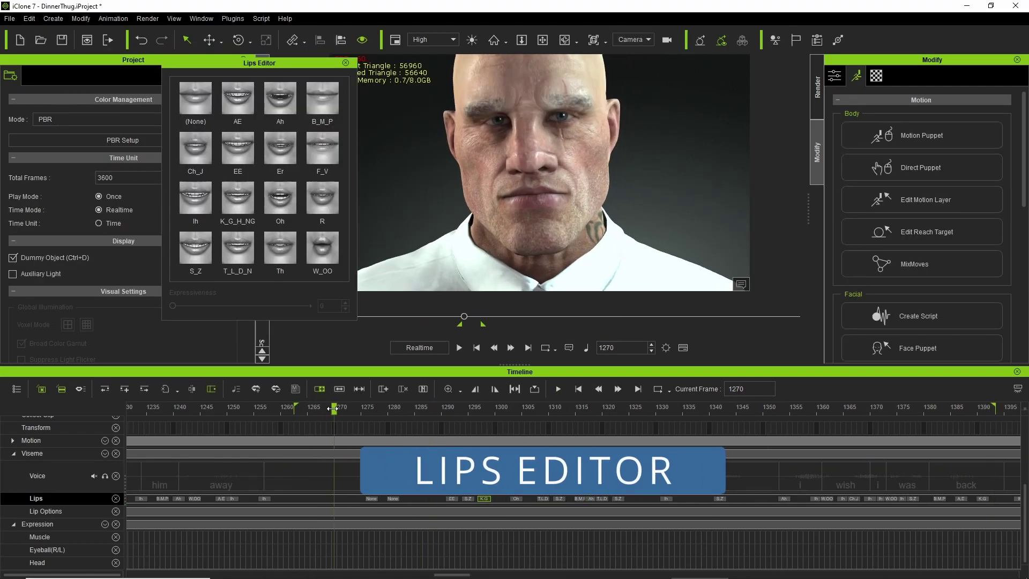
pyautogui.press('space')
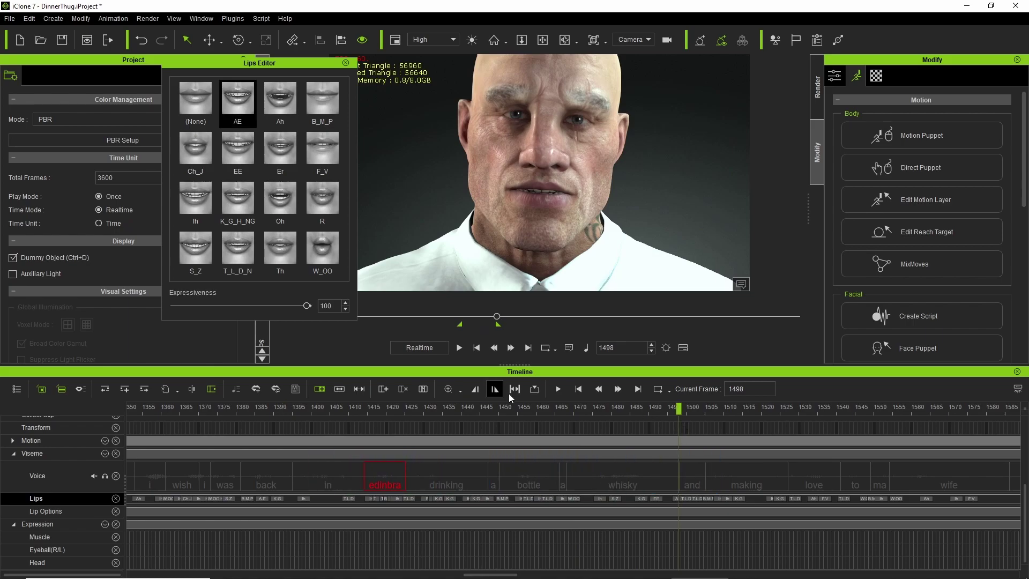
# - Set a playback range from the start of "i wish" to frame 1393 and play it
pyautogui.click(558, 389)
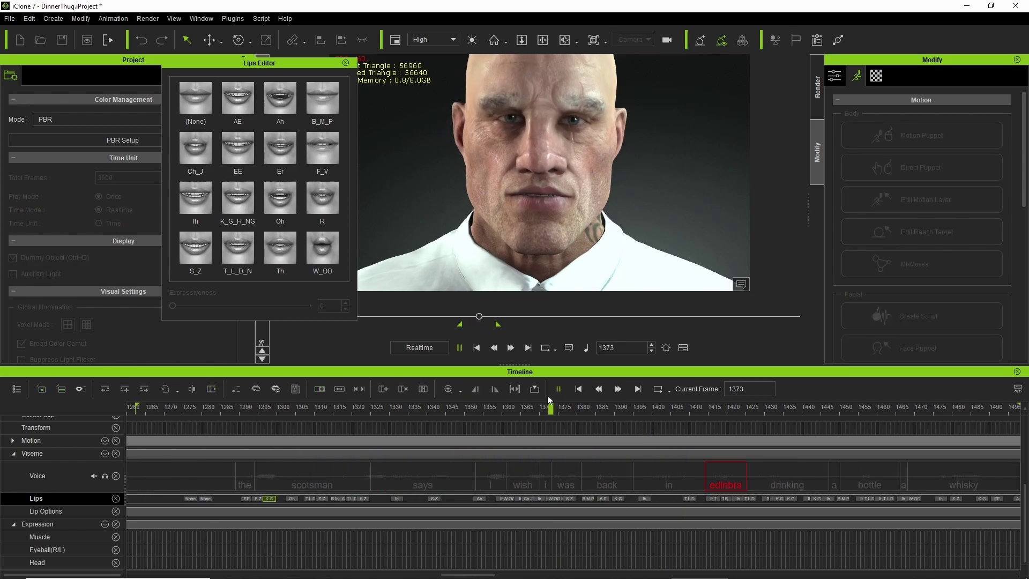
pyautogui.moveTo(557, 412); pyautogui.dragTo(461, 412)
pyautogui.click(475, 389)
pyautogui.click(553, 390)
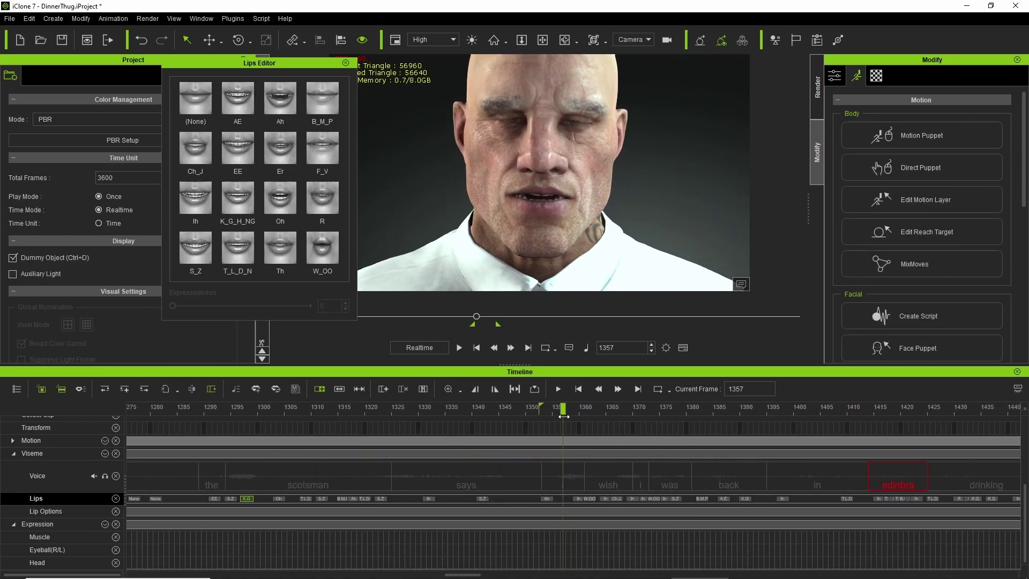
pyautogui.moveTo(564, 417); pyautogui.dragTo(590, 421)
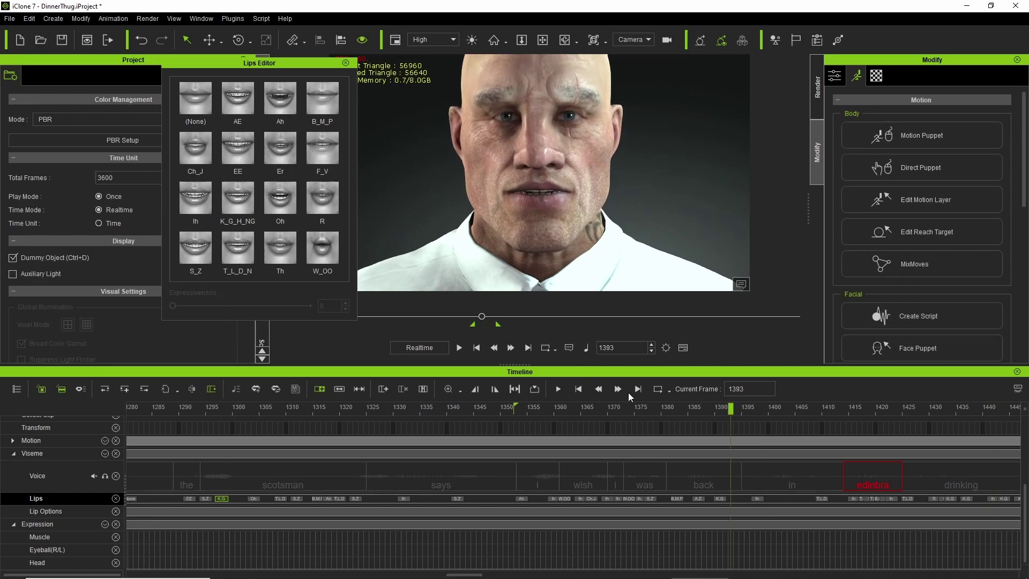
pyautogui.click(494, 389)
pyautogui.press('space')
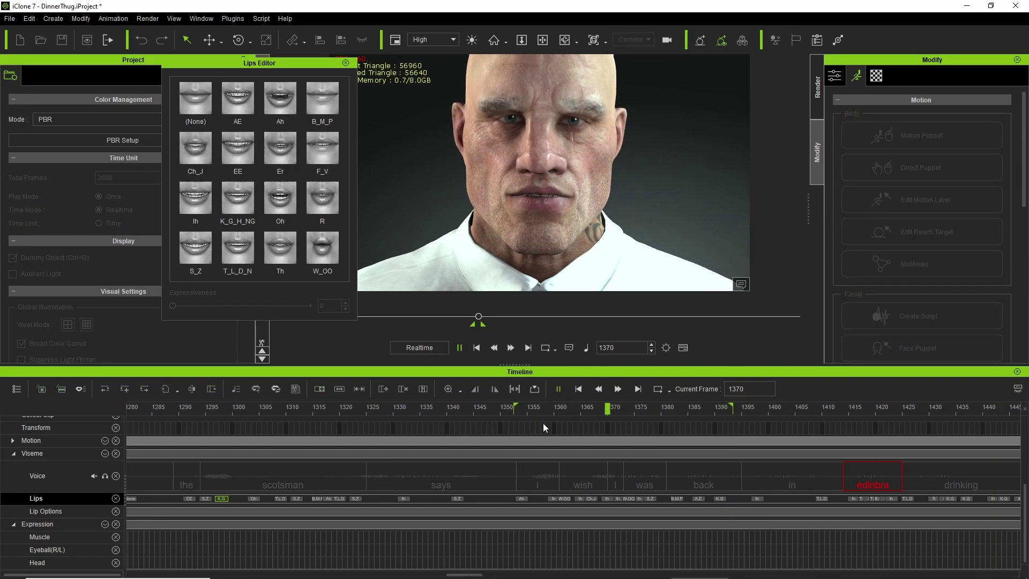
# - Examine the lip keys between "wish" and "i" by scrubbing over them and playing the range
pyautogui.moveTo(543, 413); pyautogui.dragTo(614, 434)
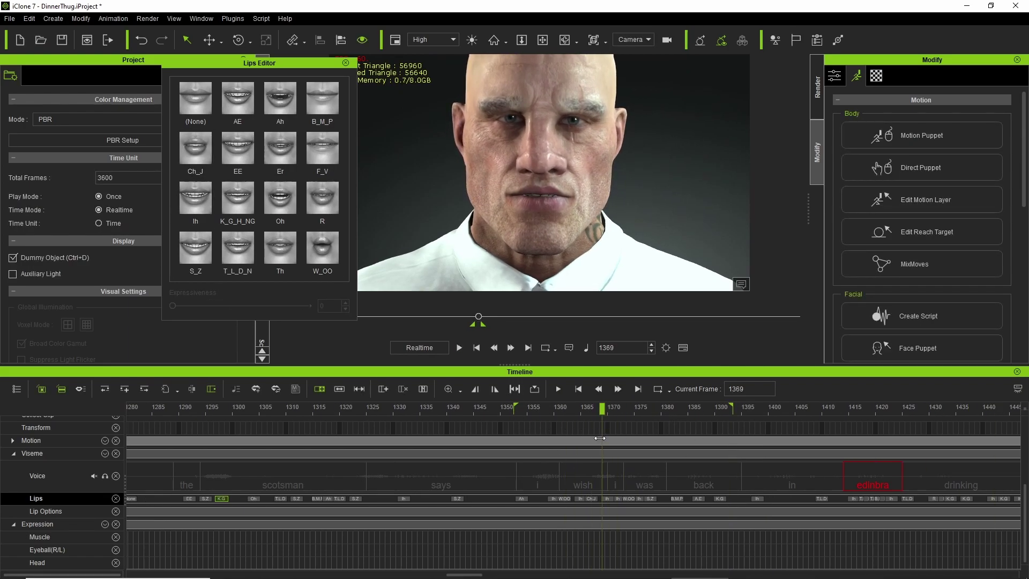
pyautogui.click(598, 411)
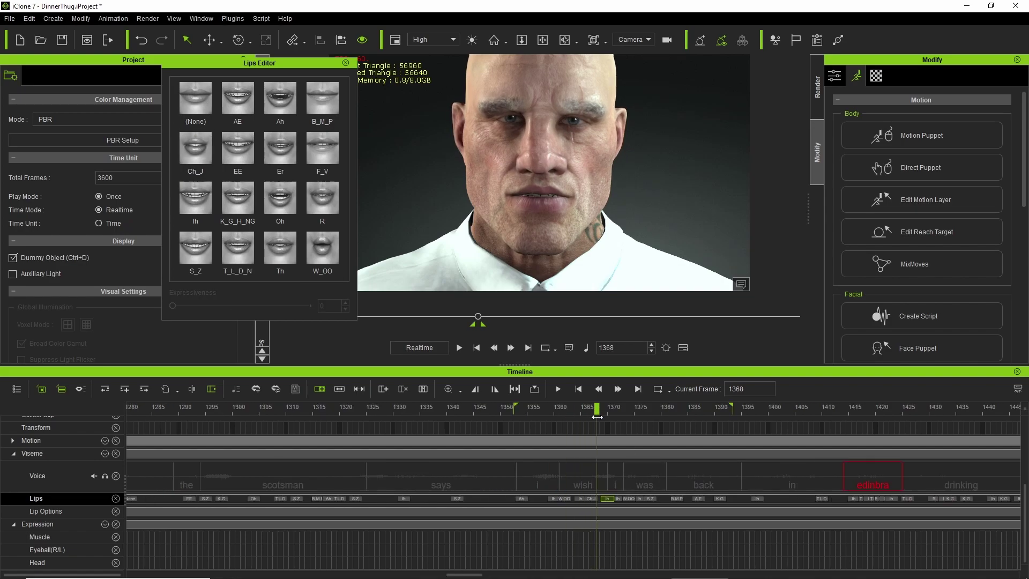
pyautogui.moveTo(597, 416); pyautogui.dragTo(618, 455)
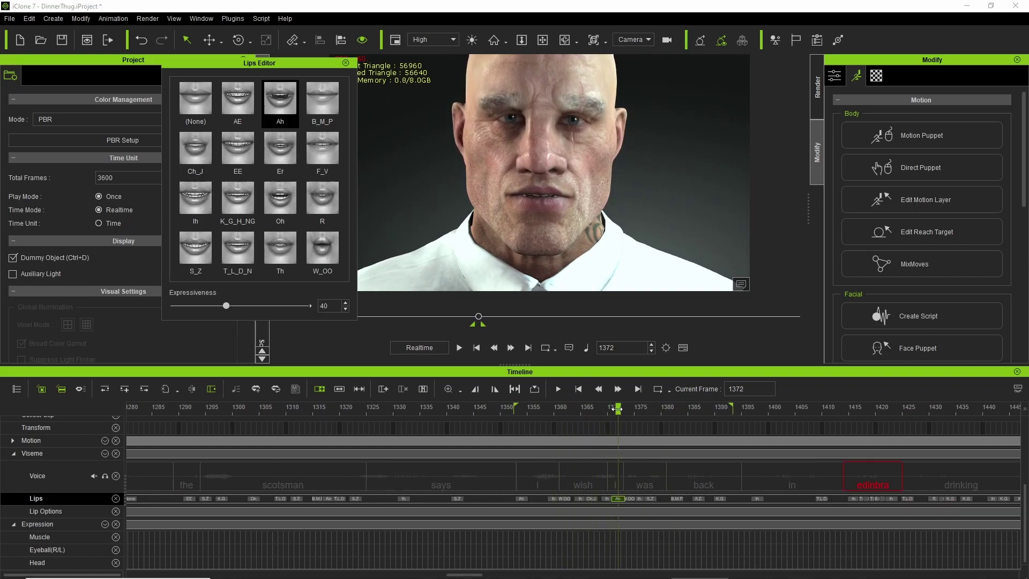
pyautogui.press('space')
pyautogui.press('space')
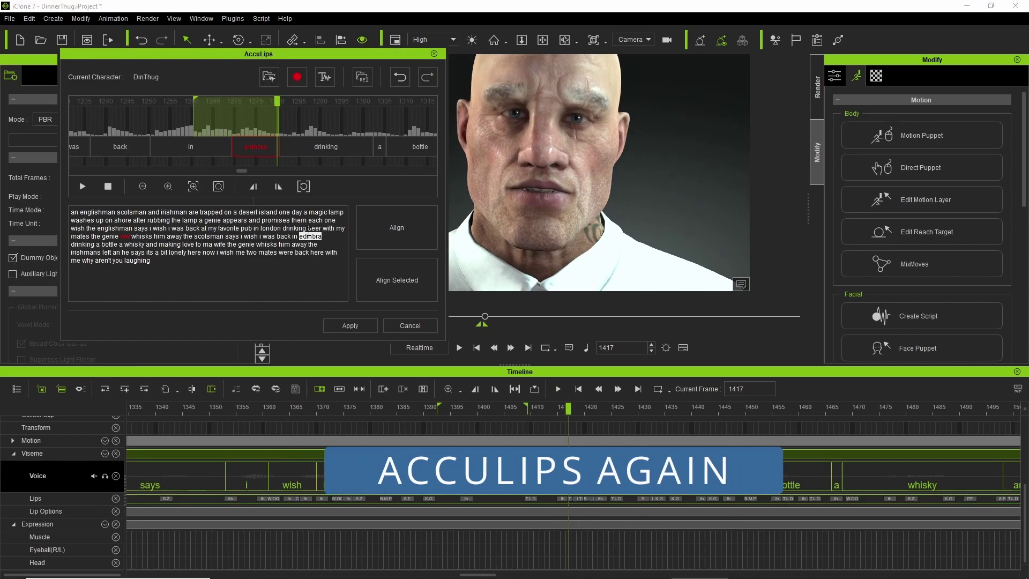
# - Mark the first part of "edinbra" on the waveform and align "ed" there as a separate word
pyautogui.click(231, 146)
pyautogui.click(196, 106)
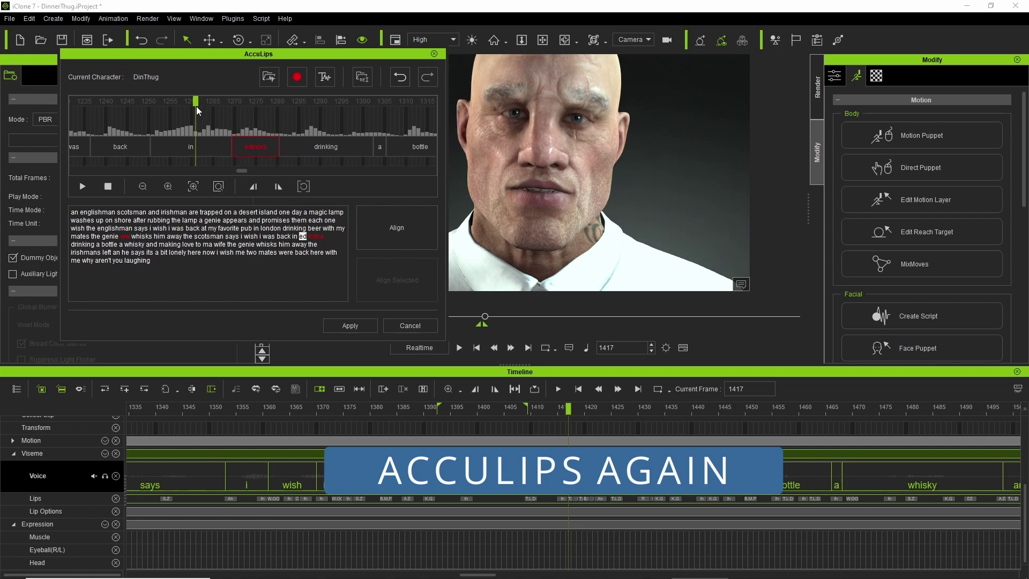
pyautogui.click(375, 284)
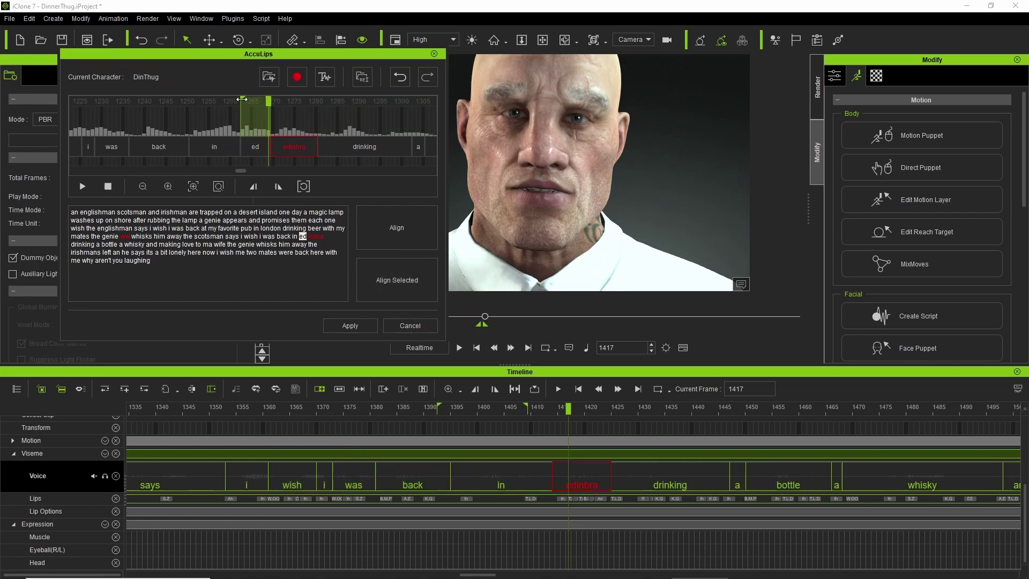
# - Remove the extra split in the script text and realign the word "in" to a shorter marked range
pyautogui.press('BackSpace')
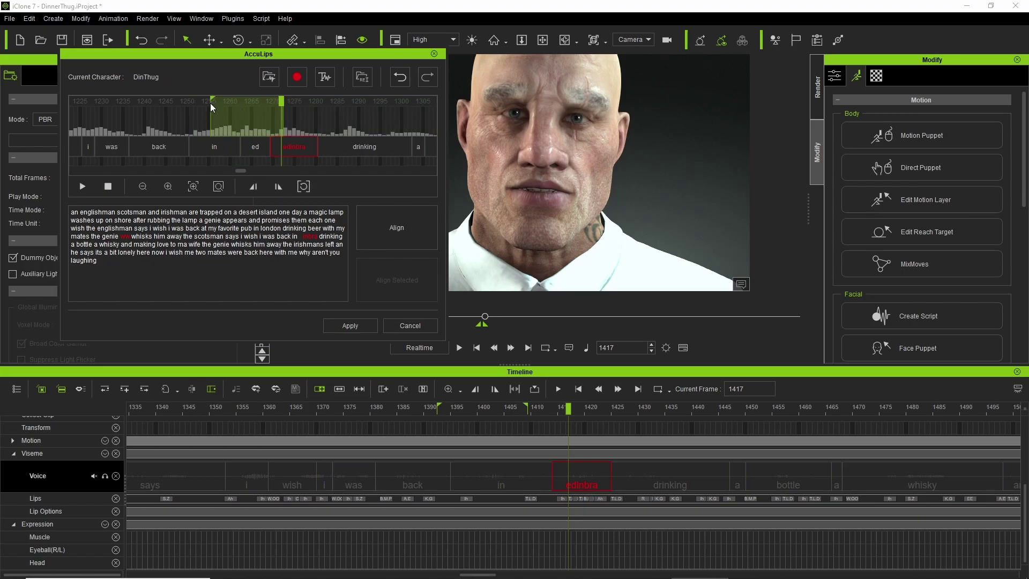
pyautogui.click(253, 148)
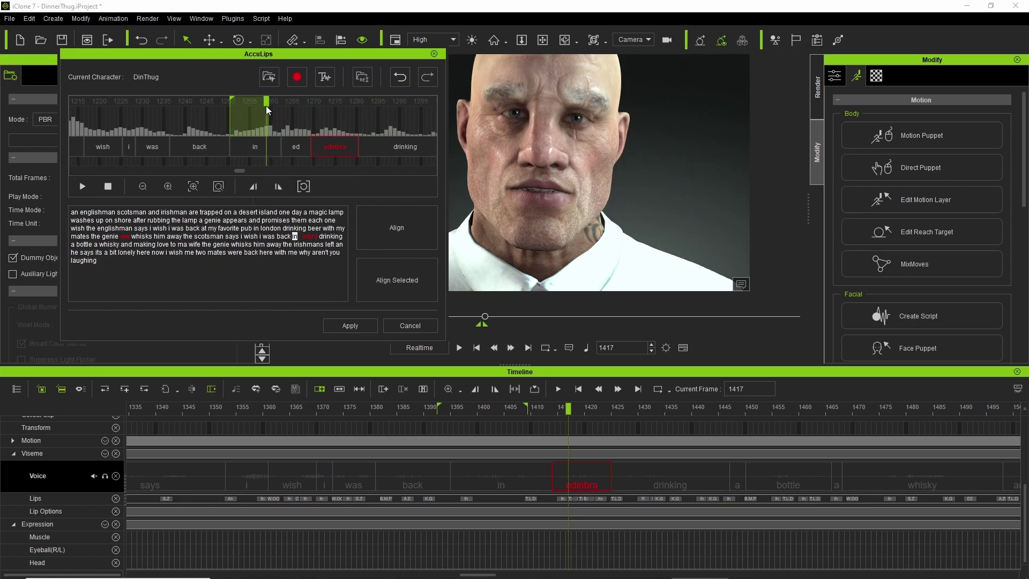
pyautogui.click(405, 269)
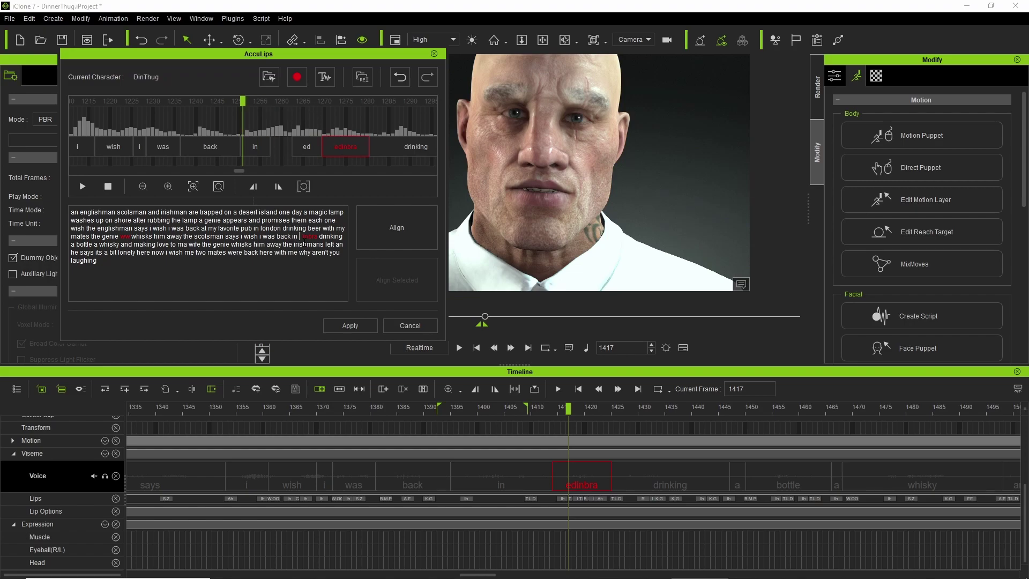
# - Mark the waveform stretch for the first part of "edinbra", about frames 1256 to 1265, and play it
pyautogui.click(321, 101)
pyautogui.moveTo(266, 104); pyautogui.dragTo(303, 106)
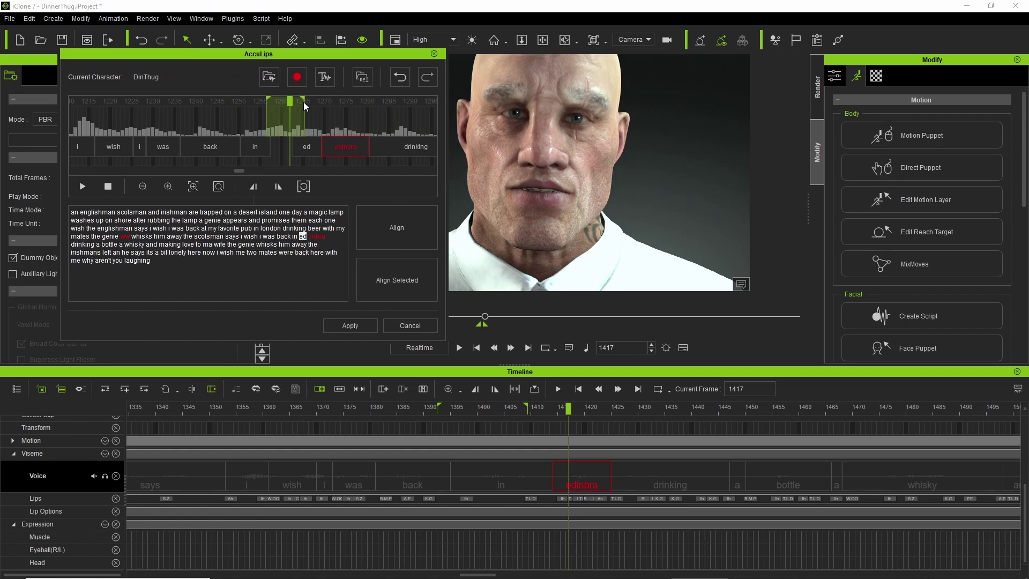
pyautogui.click(83, 187)
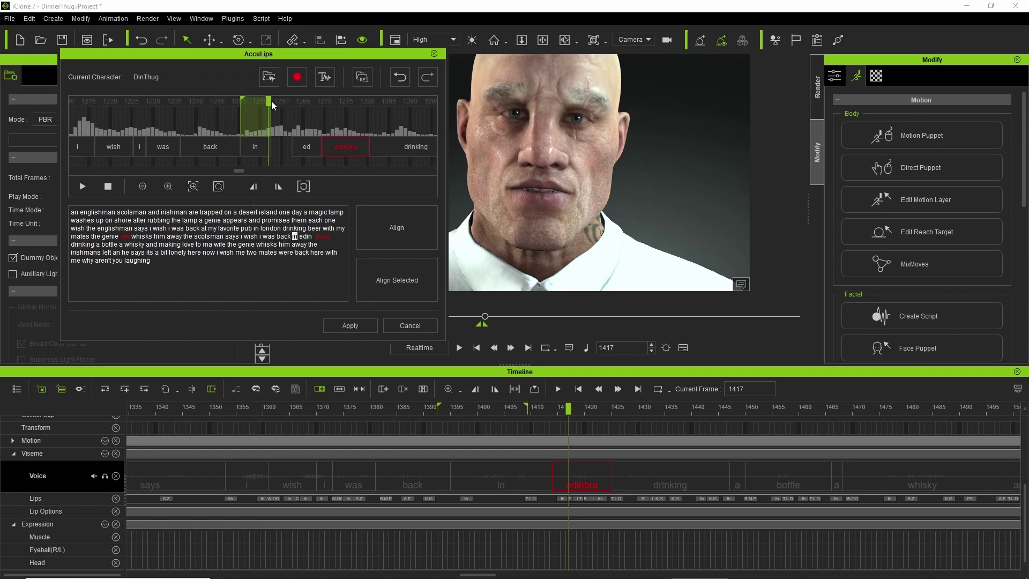
# - Rejoin the split parts as the single word "edinbra" in the script and mark its range on the waveform
pyautogui.click(243, 102)
pyautogui.click(253, 187)
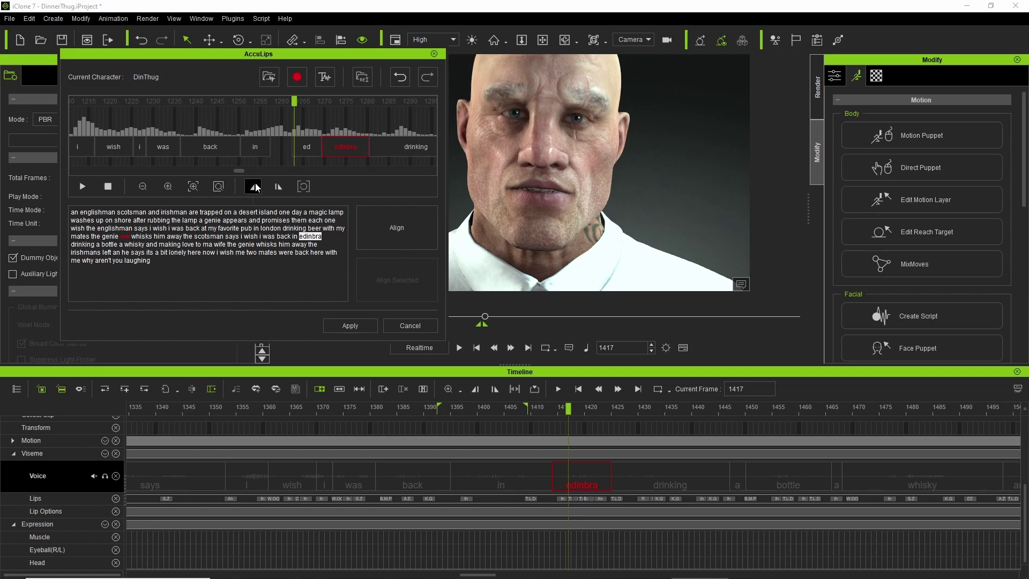
pyautogui.click(256, 187)
pyautogui.click(552, 321)
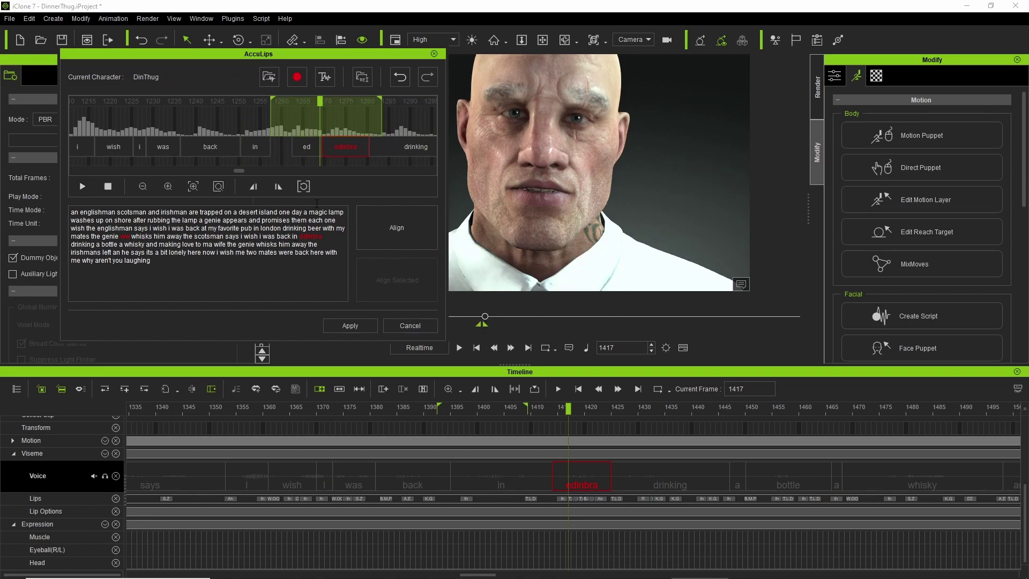
# - Realign "in edinbra" to its marked range with the boundary between the words moved earlier, accepting unknown words for the AccuLips dictionary
pyautogui.moveTo(278, 236); pyautogui.dragTo(96, 244)
pyautogui.click(396, 280)
pyautogui.click(524, 319)
pyautogui.click(432, 304)
pyautogui.moveTo(118, 102); pyautogui.dragTo(177, 103)
pyautogui.click(223, 110)
pyautogui.moveTo(290, 144); pyautogui.dragTo(239, 143)
pyautogui.click(397, 280)
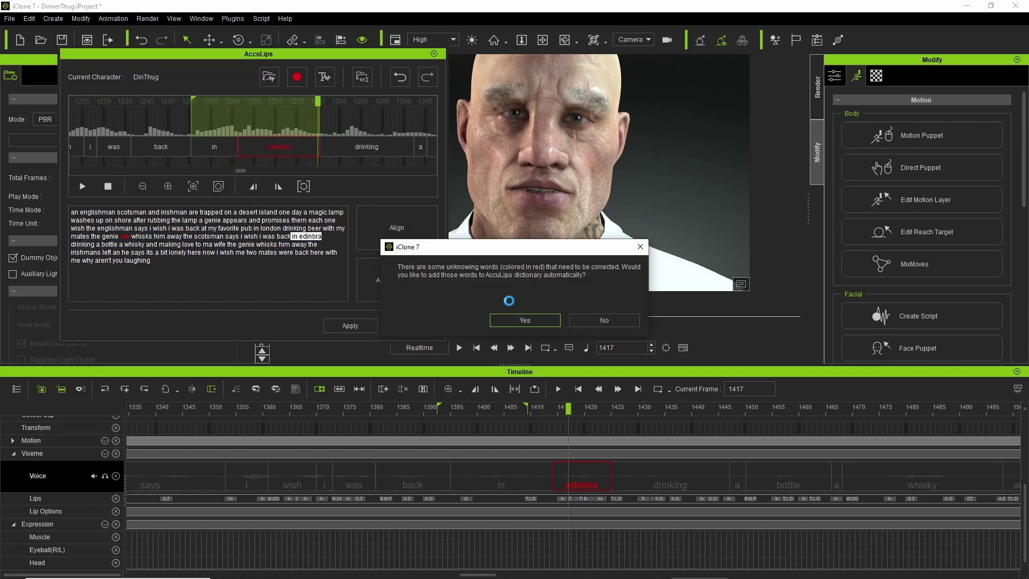
pyautogui.click(524, 320)
# - Check the realigned words along the waveform and apply the AccuLips result to the character
pyautogui.scroll(-2, 200, 107)
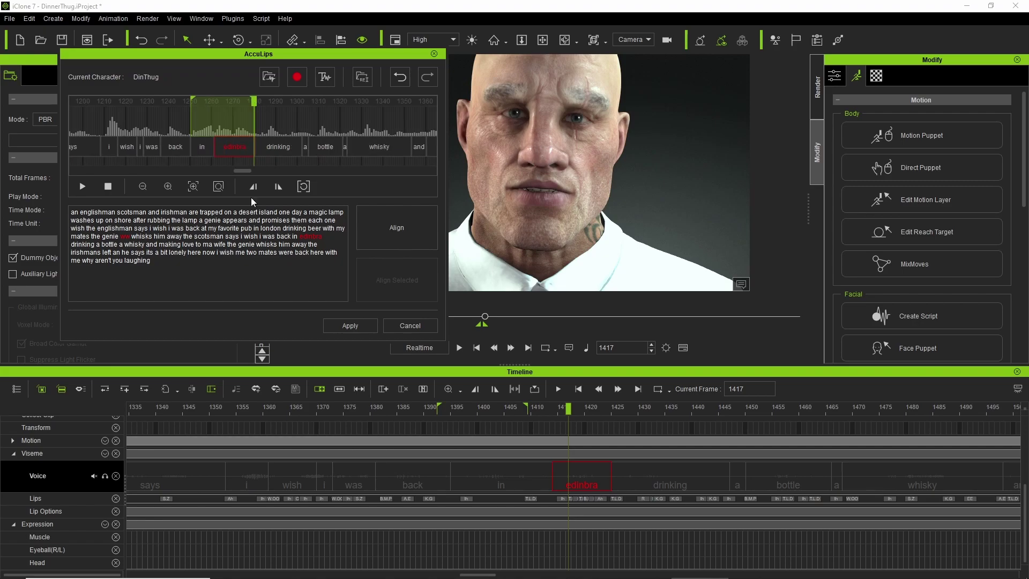
pyautogui.doubleClick(295, 236)
pyautogui.moveTo(242, 105); pyautogui.dragTo(395, 108)
pyautogui.click(357, 326)
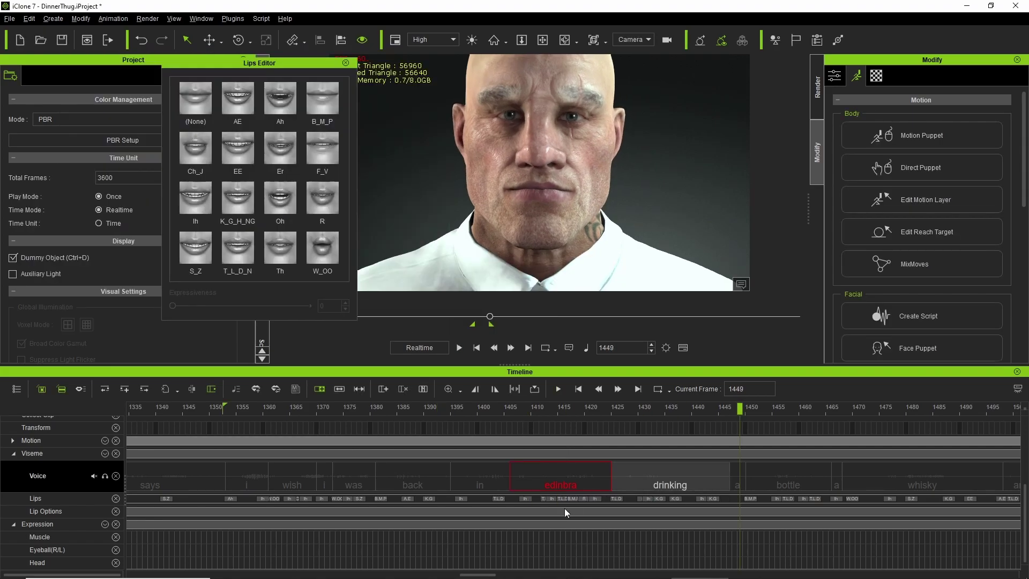
# - Change the lip key at frame 1409, at the start of "edinbra", to the AE shape
pyautogui.moveTo(741, 407); pyautogui.dragTo(525, 460)
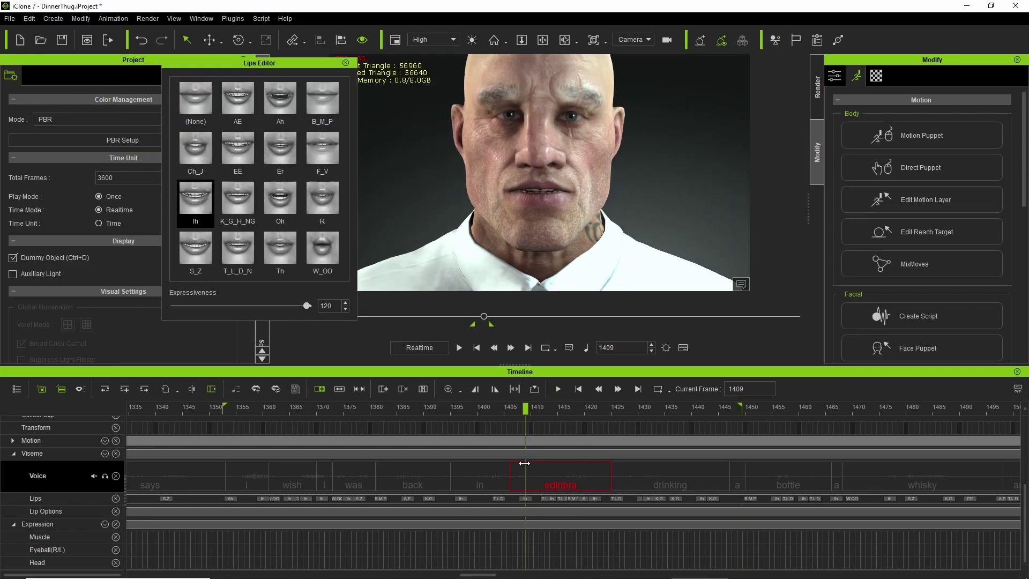
pyautogui.click(525, 498)
pyautogui.click(238, 103)
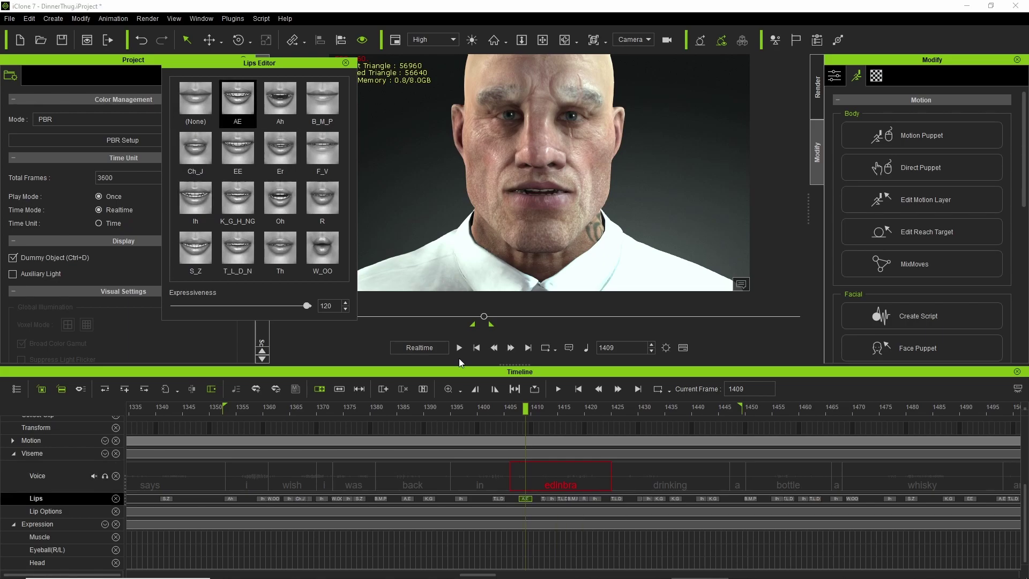
# - Limit the playback range to frames 1400 to 1426 around "edinbra" and play it to check the lip shapes
pyautogui.click(459, 349)
pyautogui.moveTo(598, 405); pyautogui.dragTo(482, 418)
pyautogui.press('[')
pyautogui.press('space')
pyautogui.moveTo(594, 412); pyautogui.dragTo(618, 420)
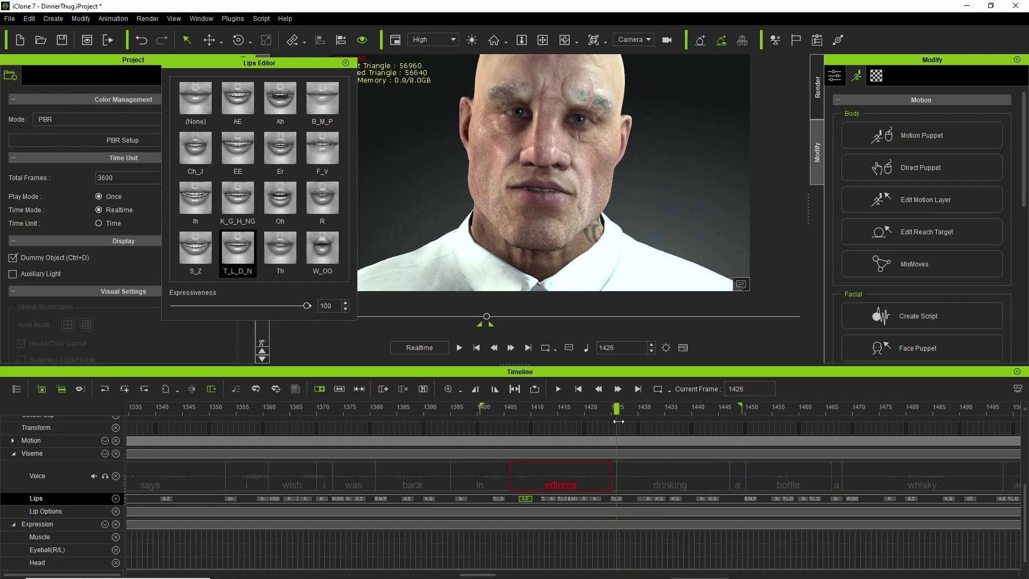
pyautogui.press(']')
pyautogui.press('space')
pyautogui.press('space')
# - Change the lip key at frame 1422, at the end of "edinbra", to the Er shape and play the result
pyautogui.click(595, 498)
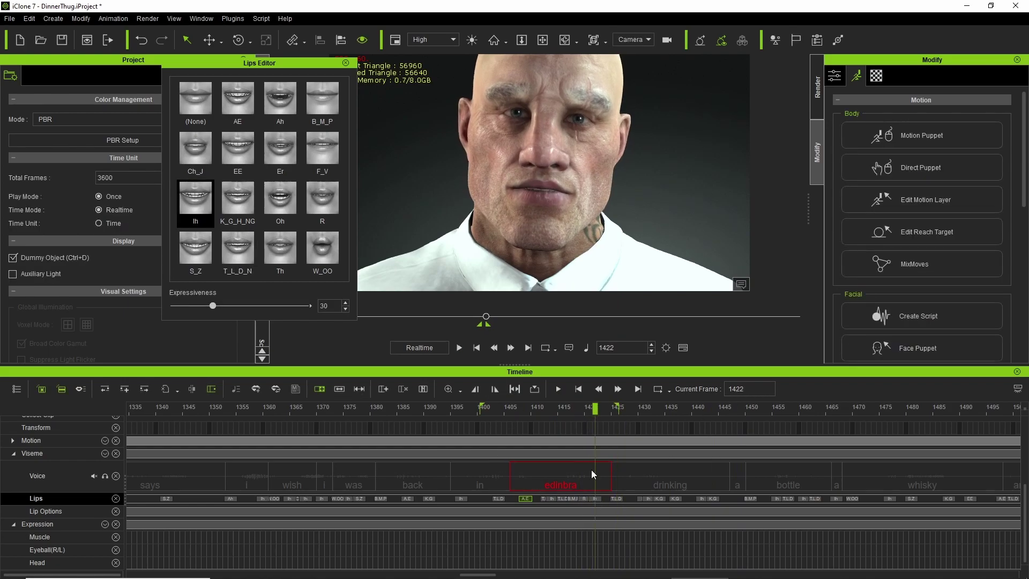
pyautogui.click(276, 151)
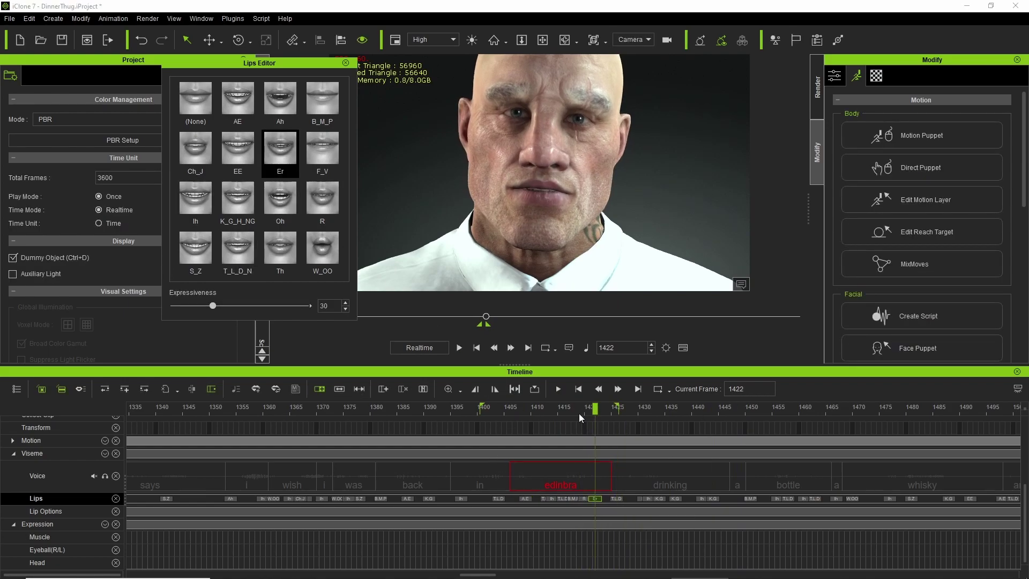
pyautogui.click(525, 409)
pyautogui.moveTo(509, 409); pyautogui.dragTo(740, 405)
pyautogui.press('space')
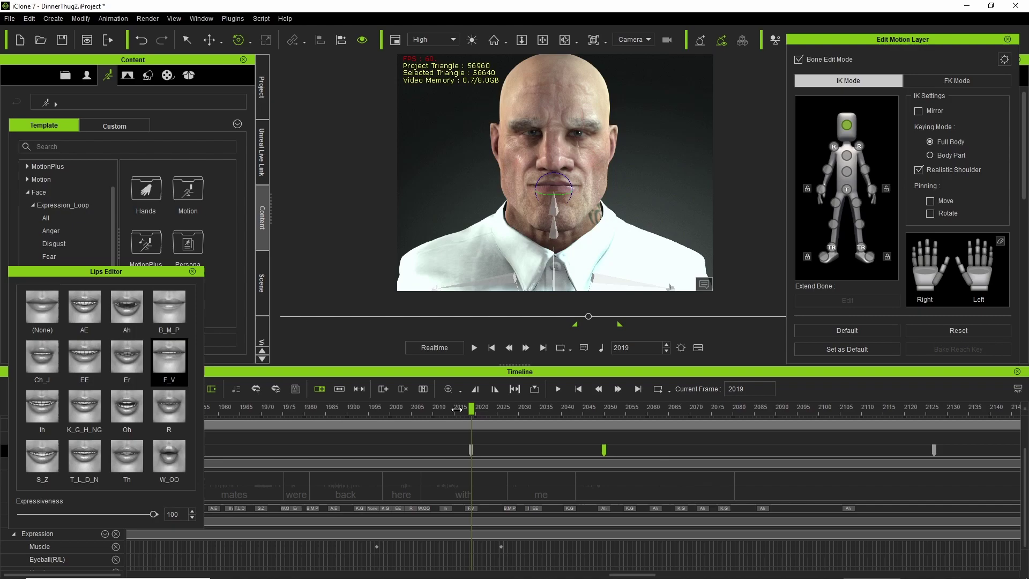
# - Examine the head motion keys between frames 2019 and 2077 by scrubbing over them and playing the range
pyautogui.moveTo(549, 414); pyautogui.dragTo(460, 416)
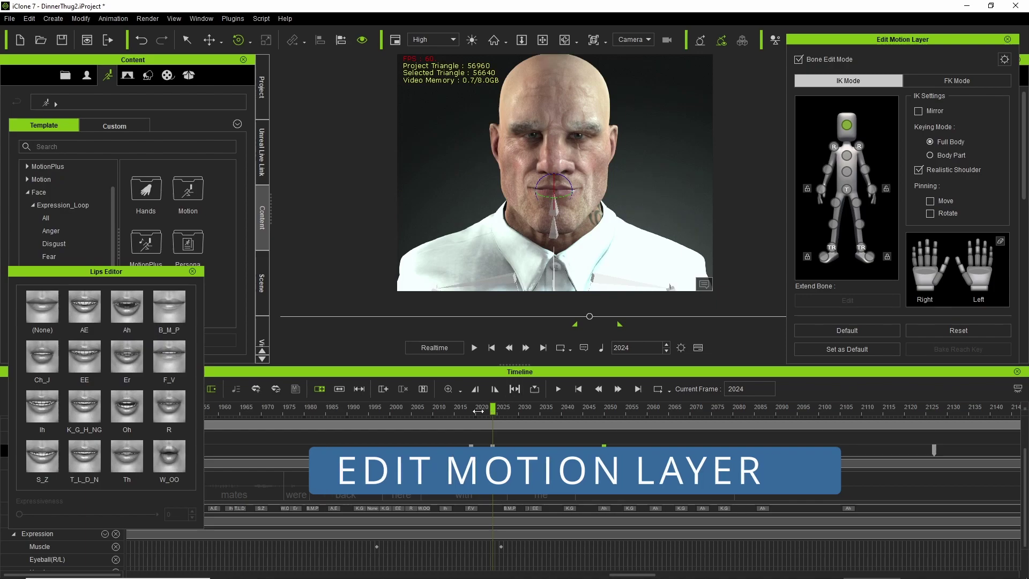
pyautogui.click(599, 407)
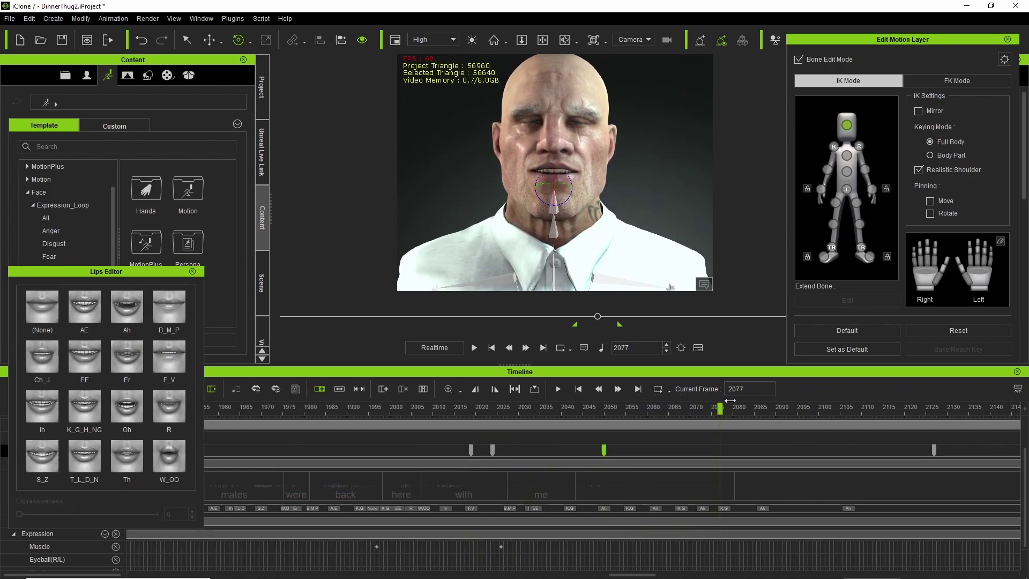
pyautogui.click(474, 348)
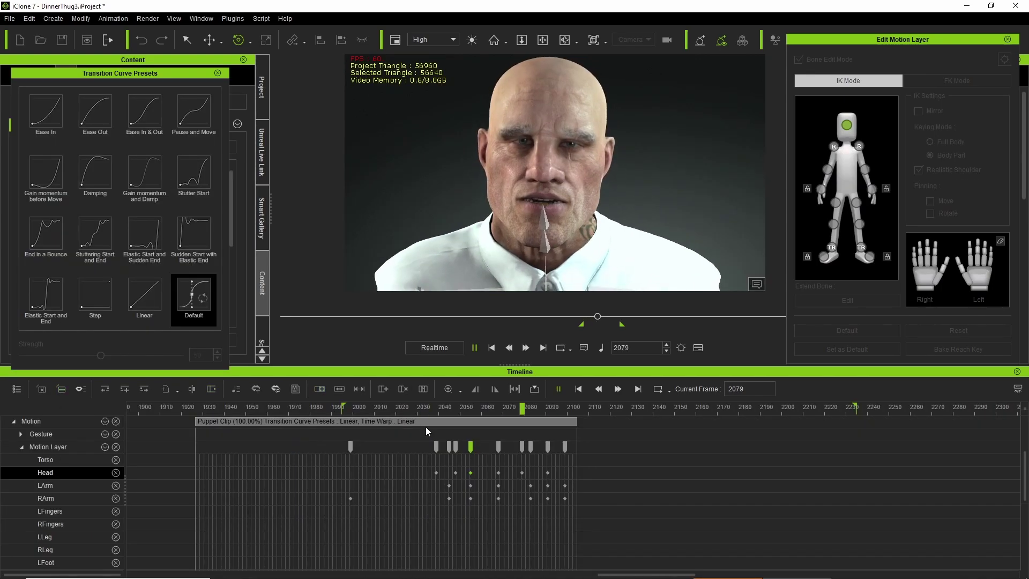
# - Examine the motion layer keys at frame 2068, selecting the right arm and left arm keys in turn
pyautogui.moveTo(477, 424); pyautogui.dragTo(498, 413)
pyautogui.click(498, 447)
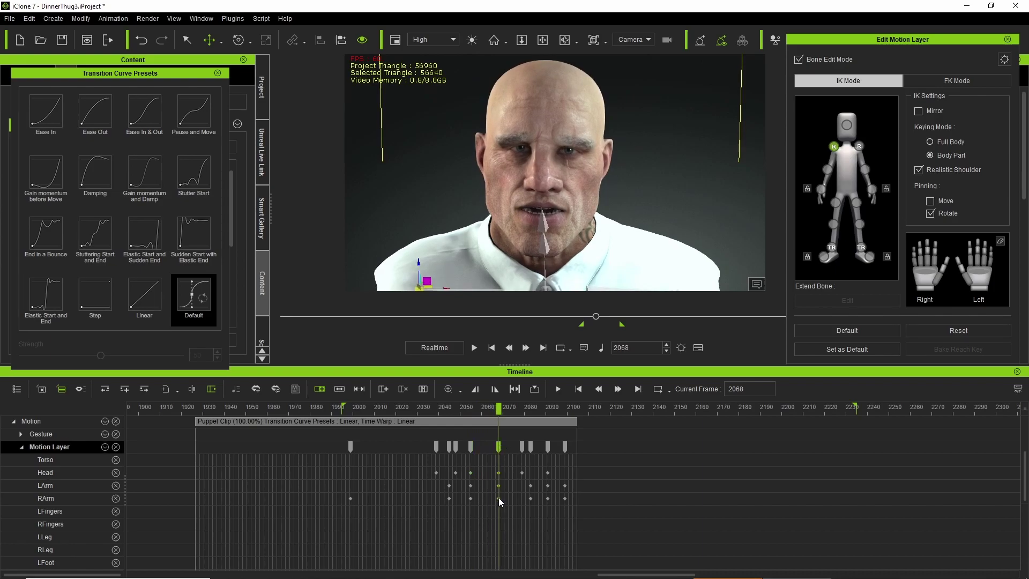
pyautogui.click(498, 498)
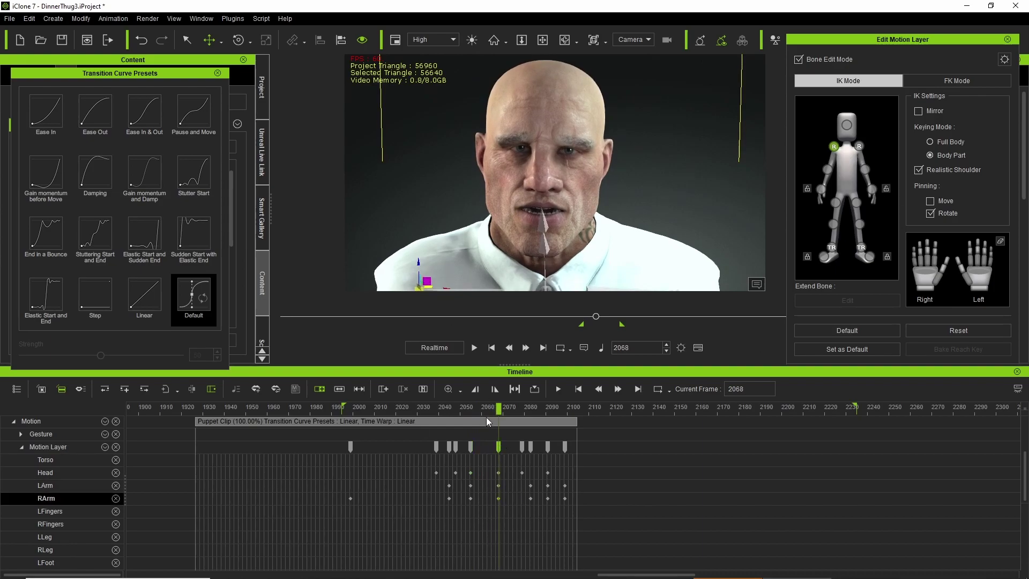
pyautogui.moveTo(491, 407); pyautogui.dragTo(479, 408)
pyautogui.scroll(3, 574, 501)
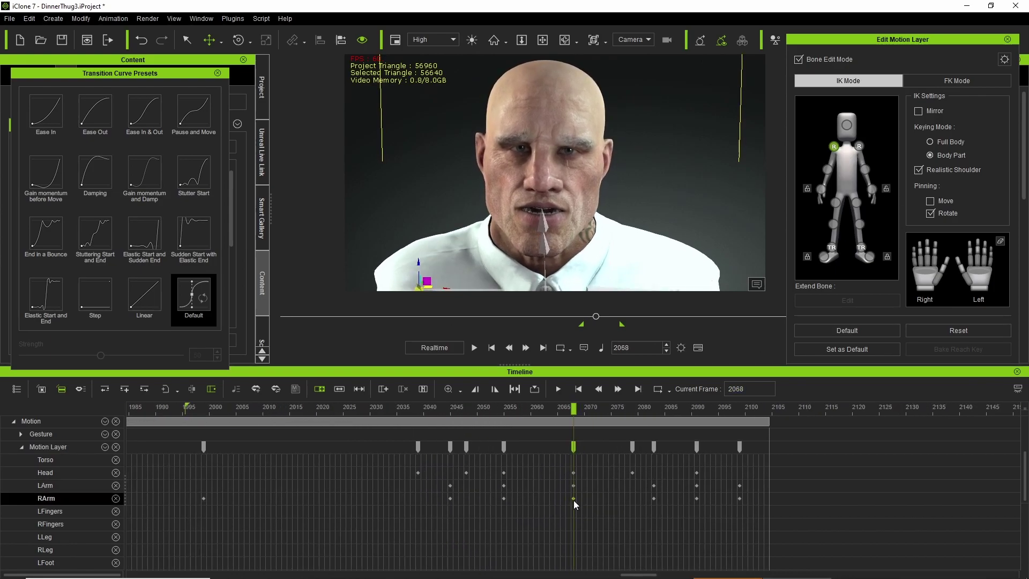
pyautogui.click(574, 485)
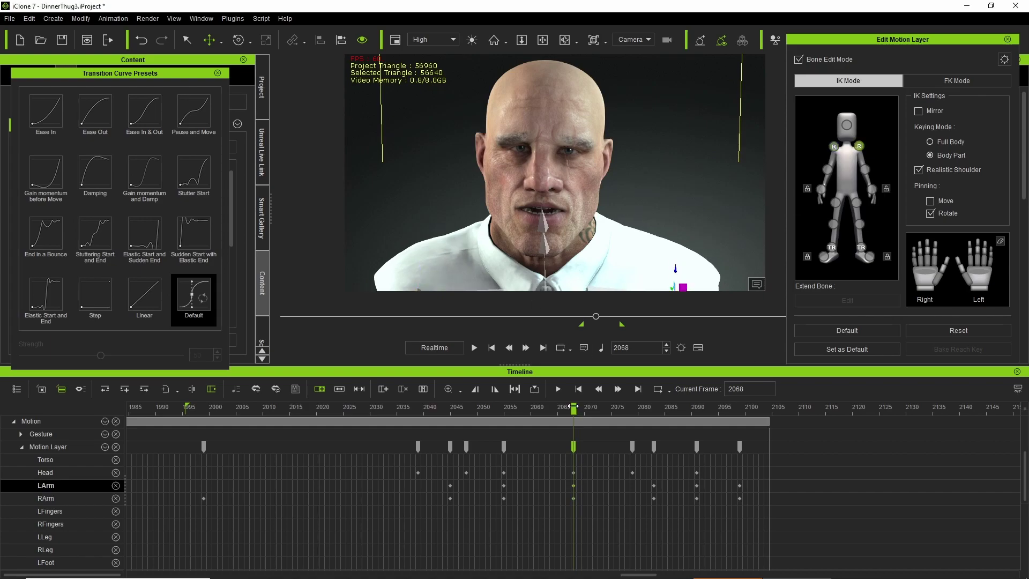
# - Apply the Ease In & Out transition curve to the left and right arm keys at frames 2091 and 2099
pyautogui.moveTo(431, 419); pyautogui.dragTo(786, 424)
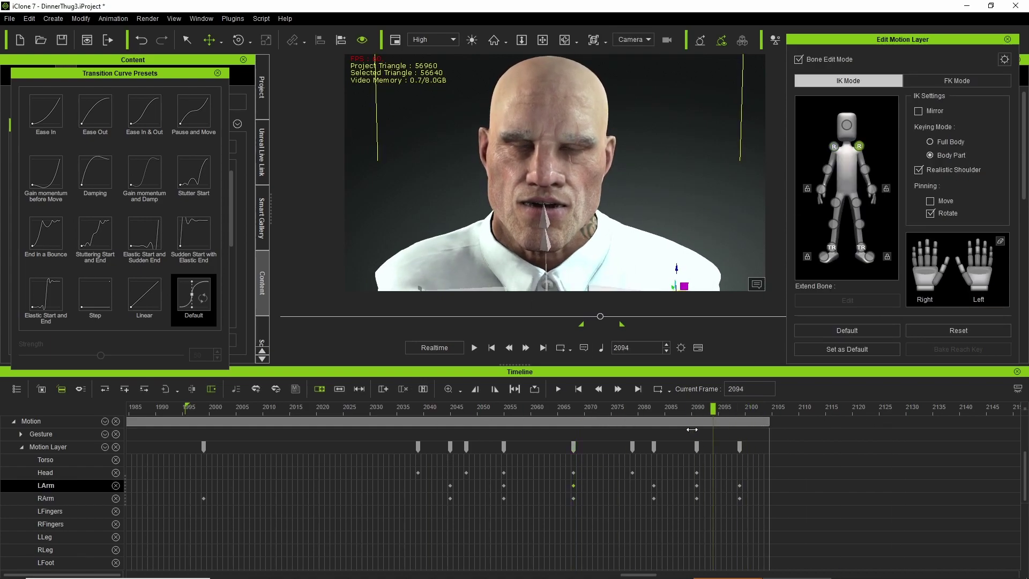
pyautogui.moveTo(691, 479); pyautogui.dragTo(740, 500)
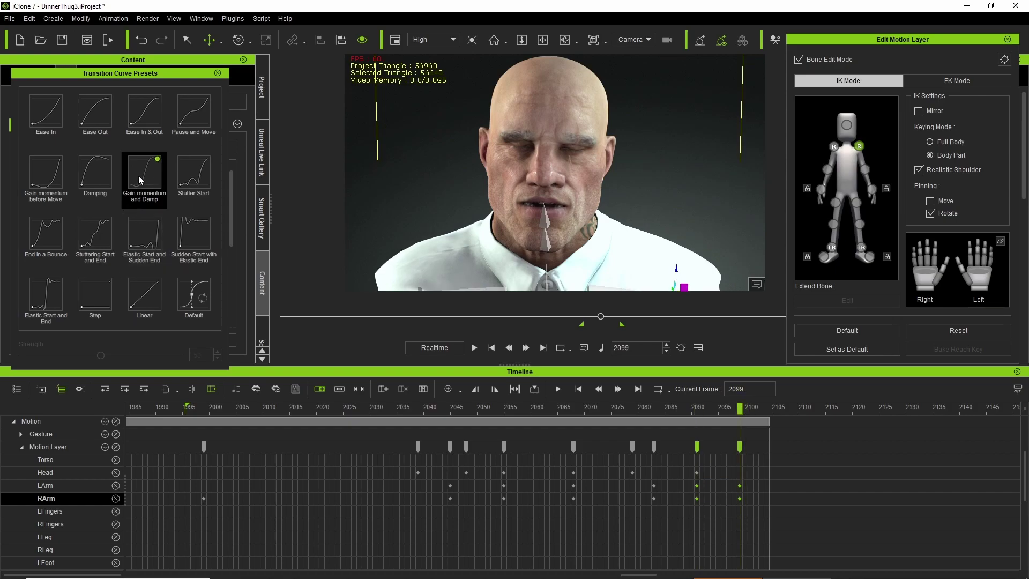
pyautogui.click(148, 109)
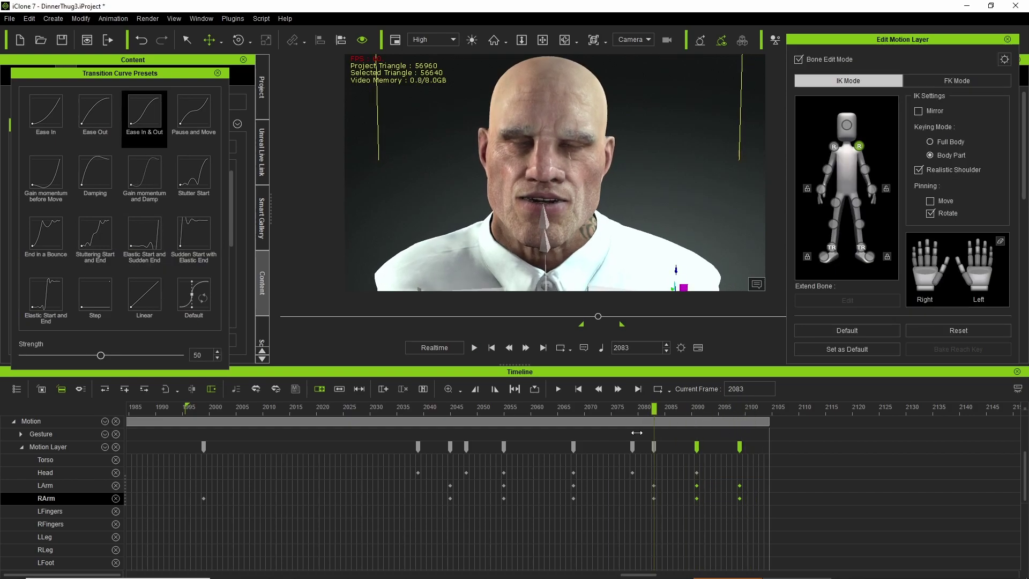
# - Scrub and play the motion layer section to review the eased arm movement
pyautogui.moveTo(637, 432); pyautogui.dragTo(993, 413)
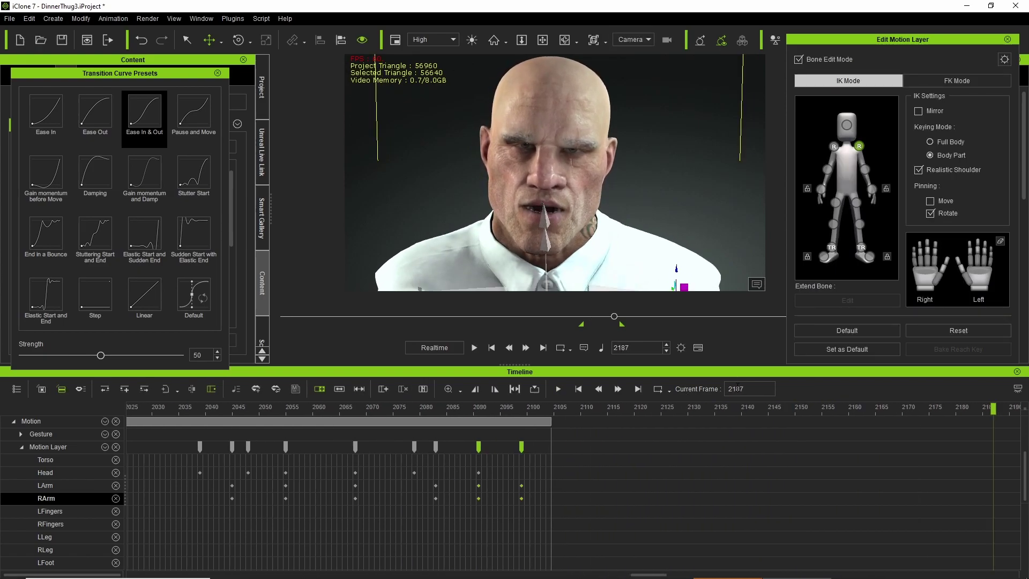
pyautogui.press('space')
pyautogui.moveTo(448, 445); pyautogui.dragTo(257, 457)
pyautogui.press('space')
pyautogui.moveTo(475, 410); pyautogui.dragTo(718, 453)
# - Try removing the motion layer key at frame 2099 and play the motion without it
pyautogui.click(705, 472)
pyautogui.click(700, 447)
pyautogui.click(701, 444)
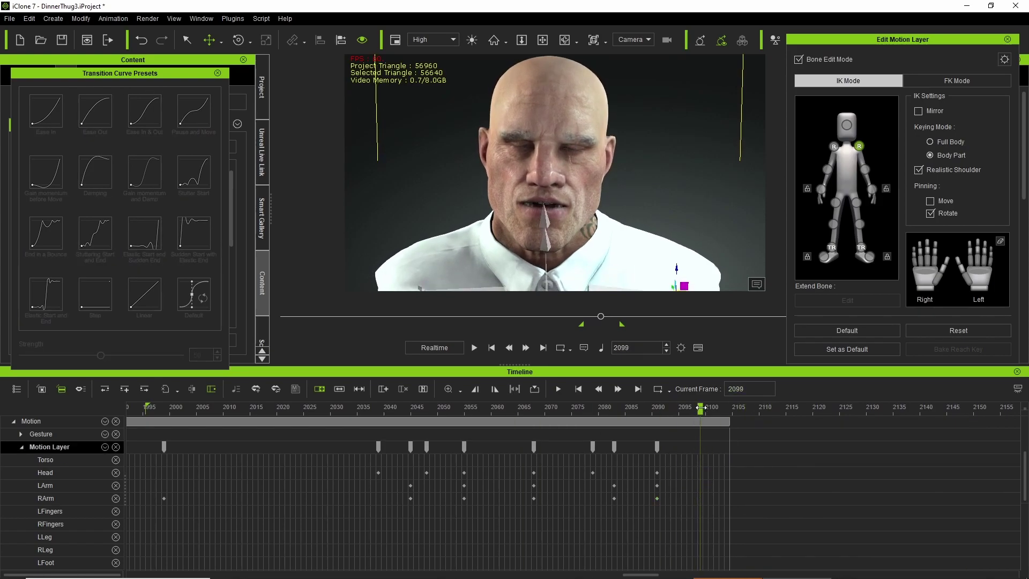
pyautogui.press('space')
pyautogui.press('space')
pyautogui.moveTo(462, 406); pyautogui.dragTo(884, 406)
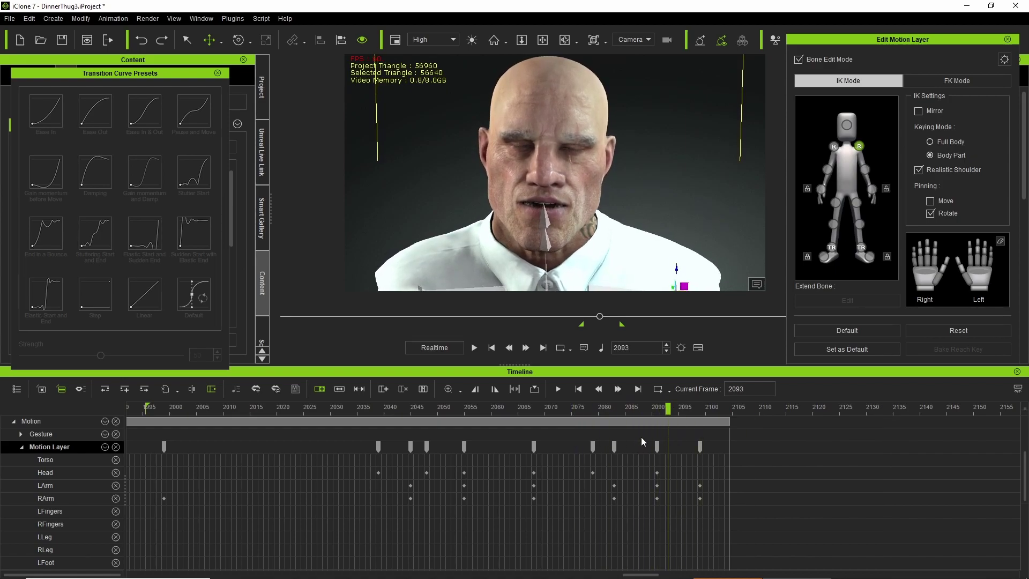
pyautogui.moveTo(678, 436); pyautogui.dragTo(588, 452)
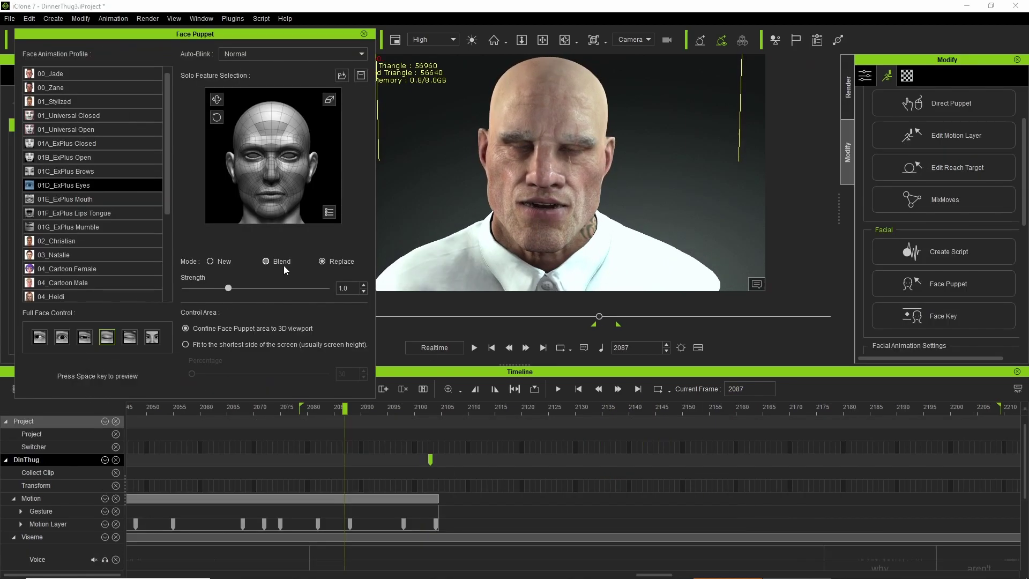
# - Record an eyelid Face Puppet take from frame 2087 using the 01D_ExPlus Eyes profile in Replace mode
pyautogui.press('space')
pyautogui.press('space')
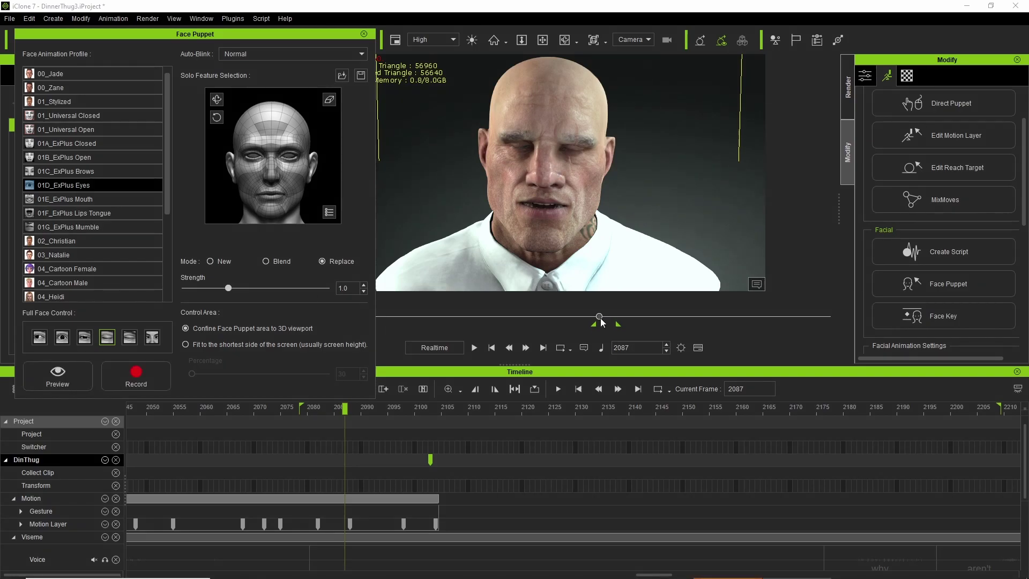
pyautogui.click(127, 377)
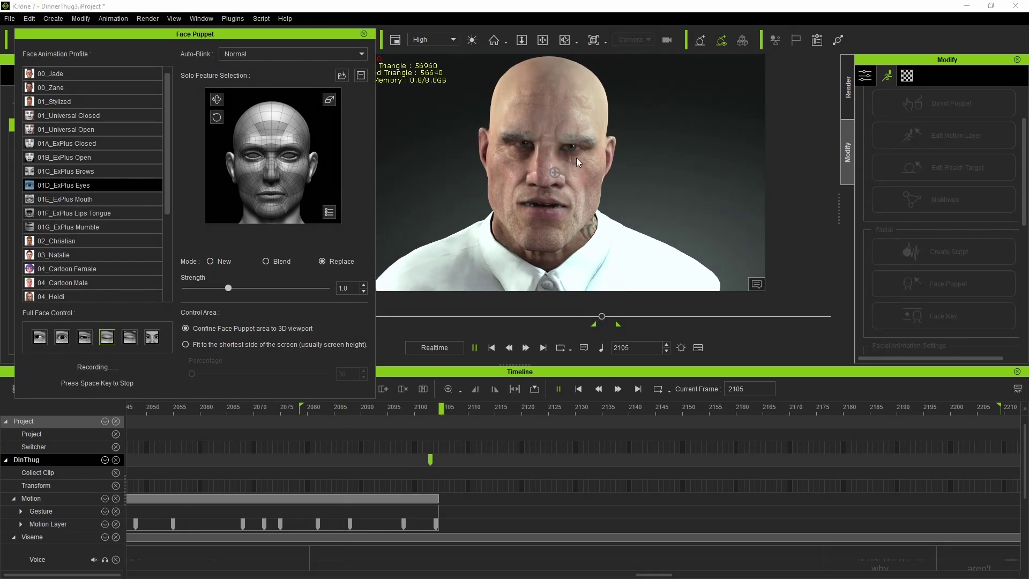
pyautogui.press('space')
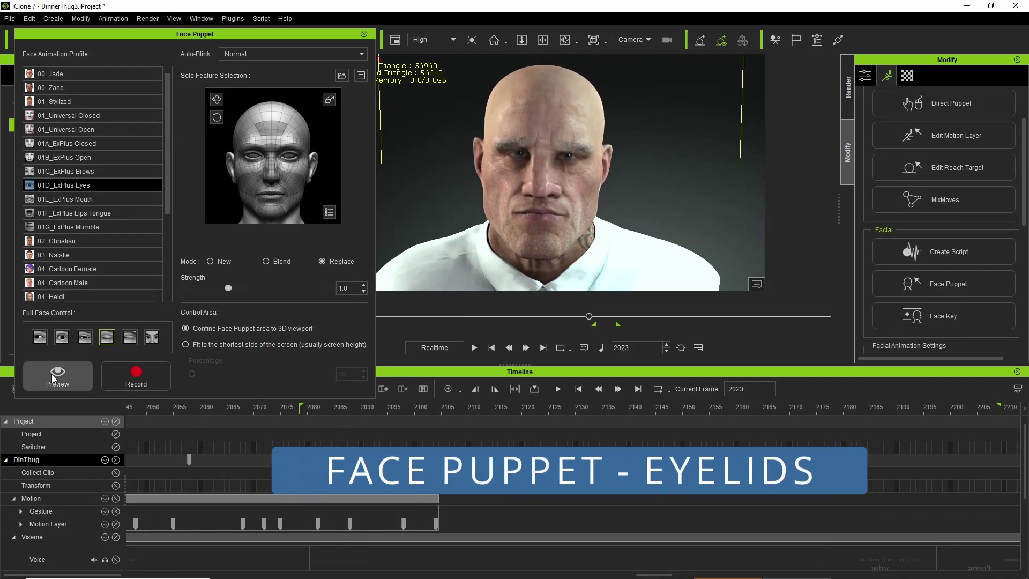
# - Preview the recorded eyelid animation with Face Puppet and replay it from an earlier frame
pyautogui.click(57, 375)
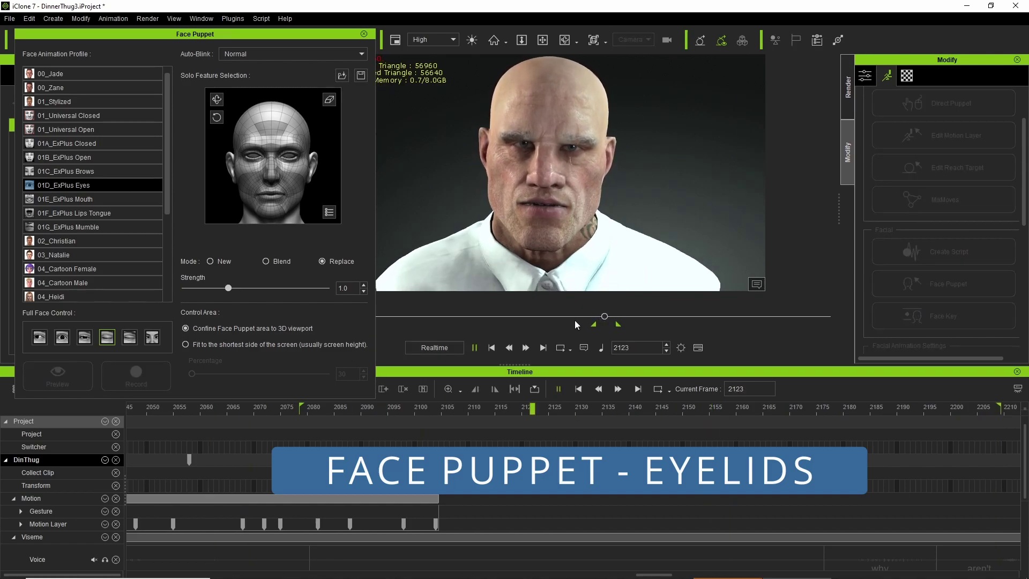
pyautogui.press('space')
pyautogui.moveTo(606, 316); pyautogui.dragTo(605, 317)
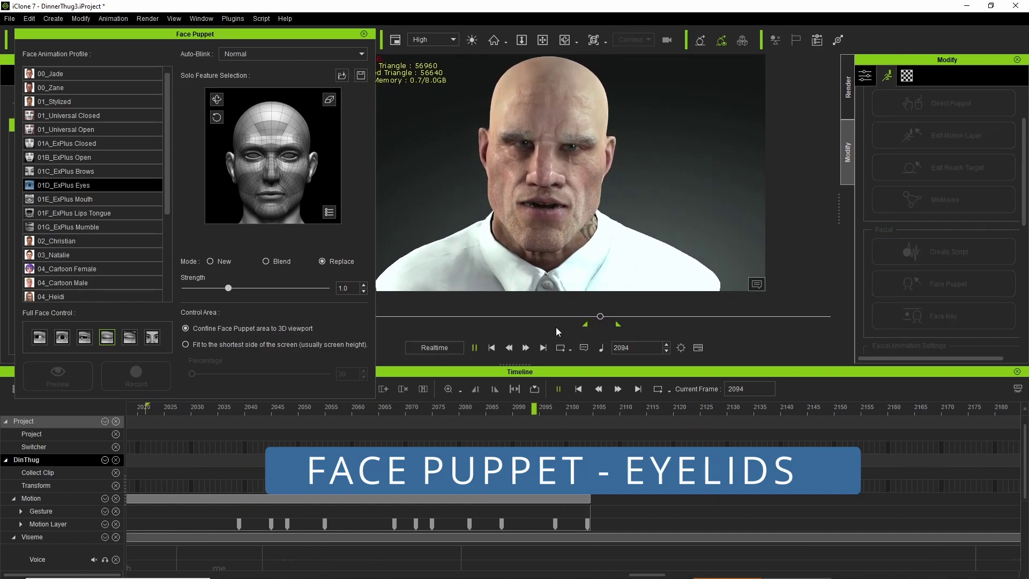
pyautogui.press('space')
# - Return to an earlier frame and record a second eyelid take with the 01D_ExPlus Eyes profile
pyautogui.moveTo(603, 317); pyautogui.dragTo(594, 317)
pyautogui.click(136, 375)
pyautogui.press('space')
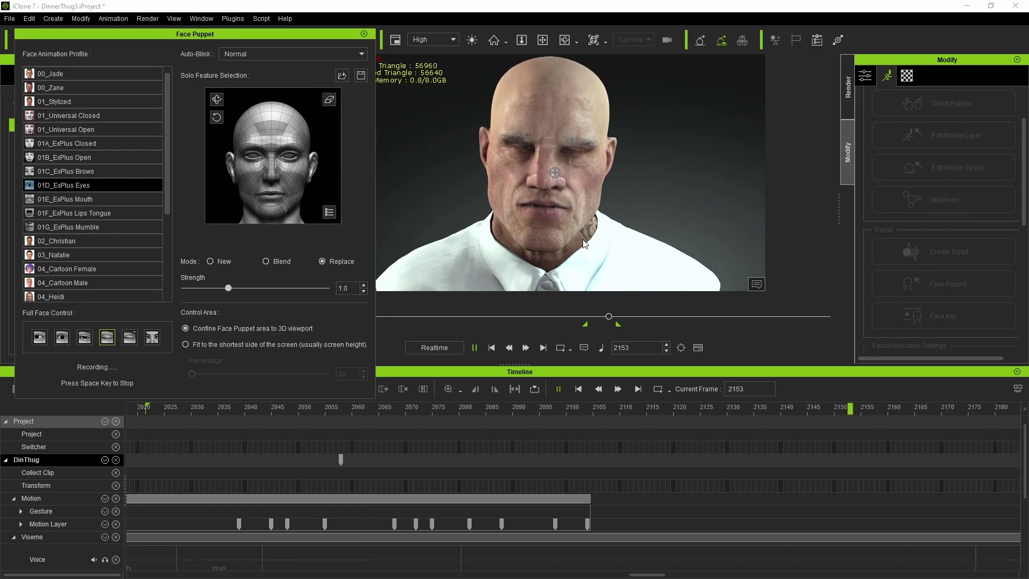
pyautogui.press('space')
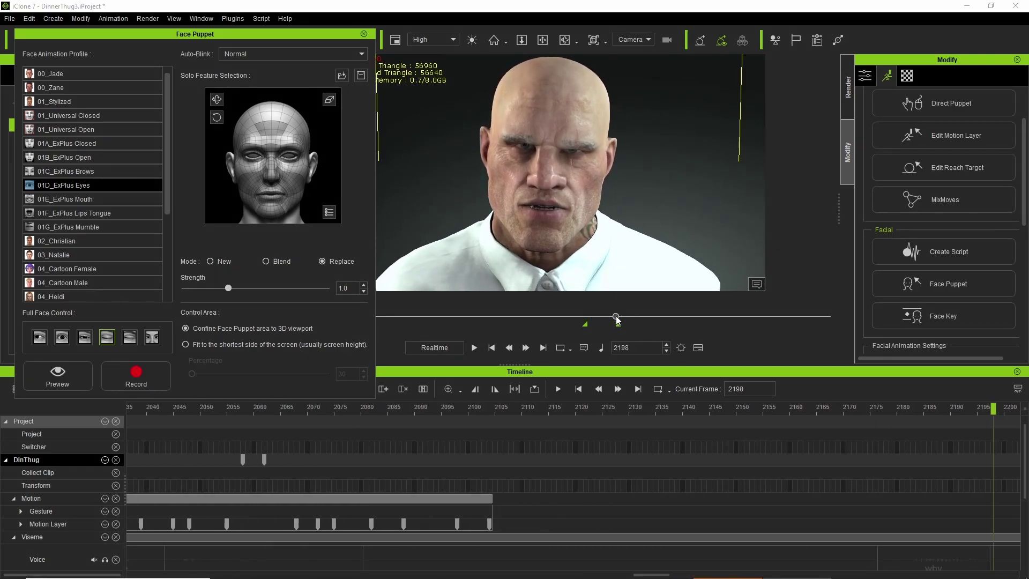
# - Move back to an earlier frame and record a further eyelid take with the 01D_ExPlus Eyes profile in Replace mode
pyautogui.moveTo(616, 317); pyautogui.dragTo(586, 317)
pyautogui.click(109, 382)
pyautogui.press('space')
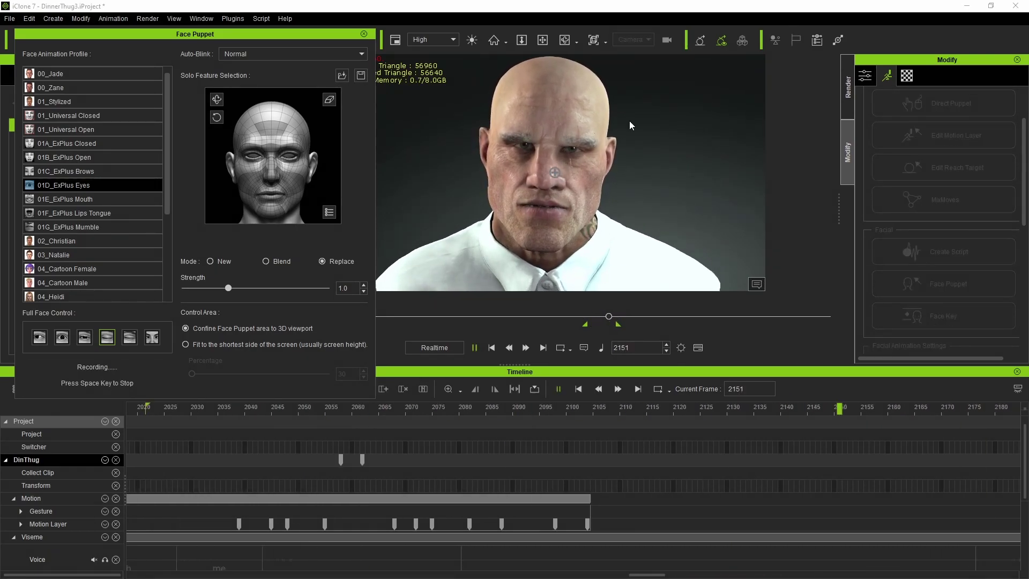
pyautogui.press('space')
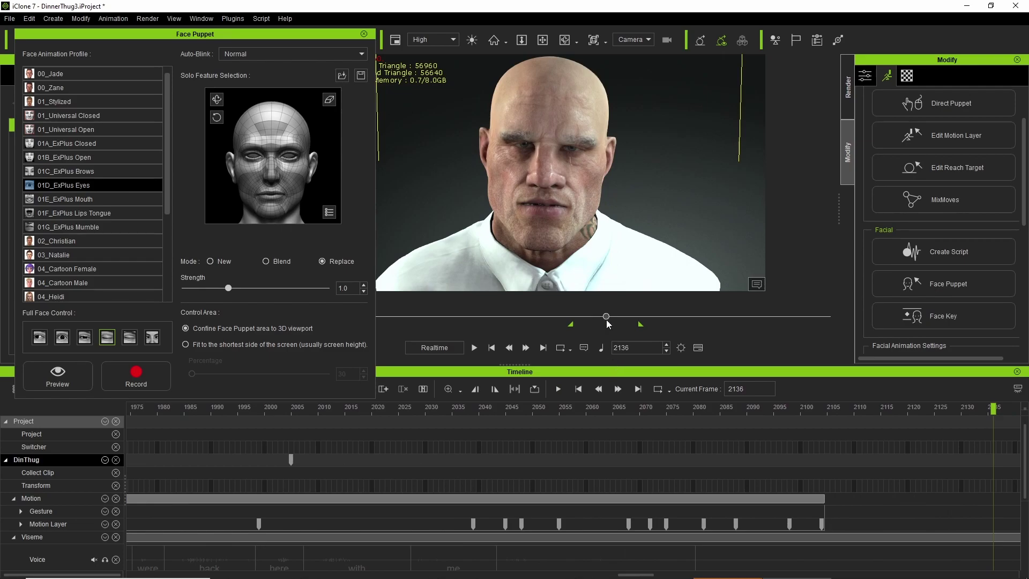
# - Play back the recorded eyelid take from an earlier point in the dialogue
pyautogui.press('space')
pyautogui.click(568, 316)
pyautogui.press('space')
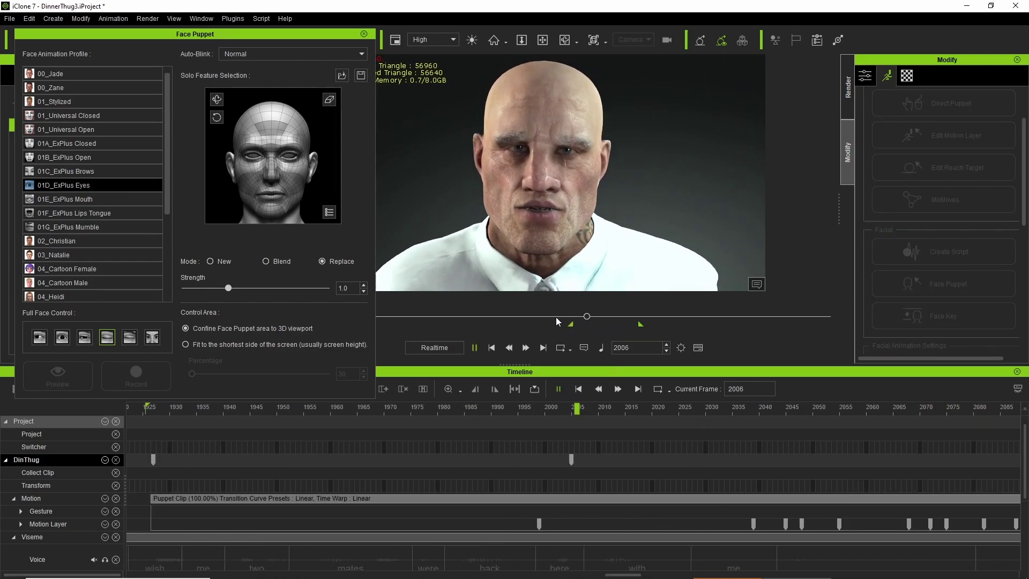
pyautogui.press('space')
# - Record a new 01D_ExPlus Eyes take starting at the earlier part of the dialogue
pyautogui.click(568, 316)
pyautogui.click(136, 375)
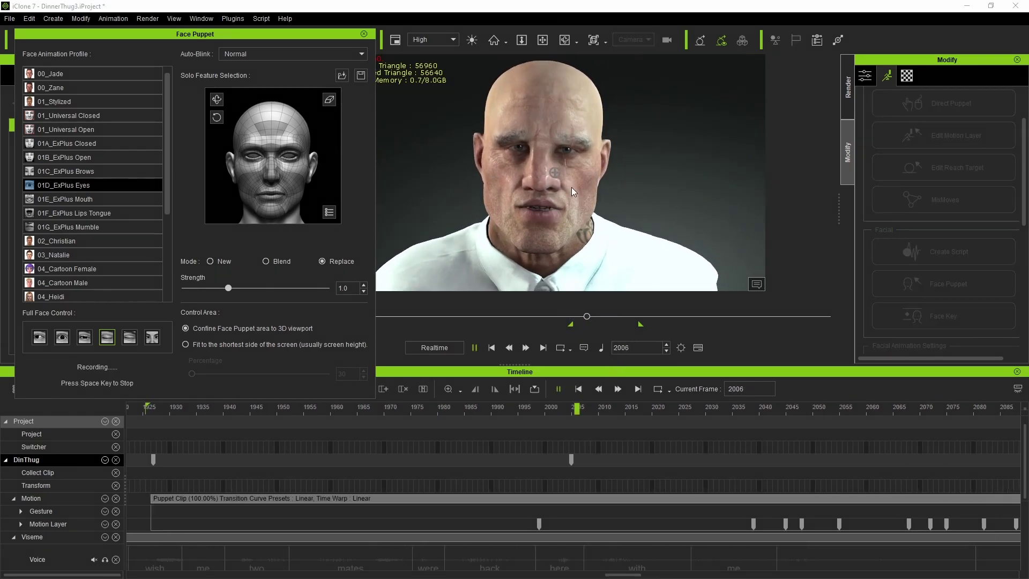
pyautogui.press('space')
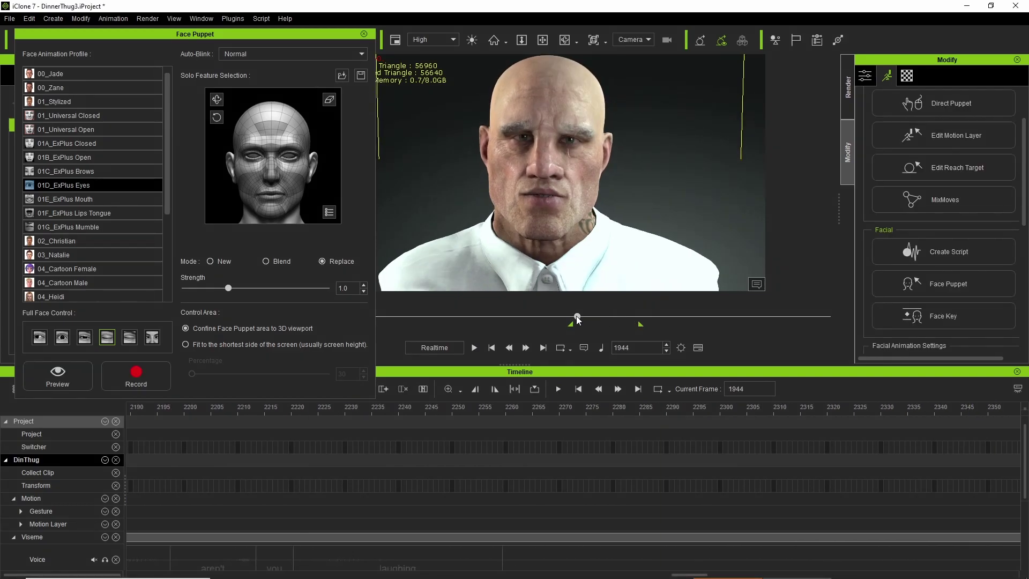
# - Review the new eyelid recording by playing the dialogue through and replaying it from the earlier part
pyautogui.press('space')
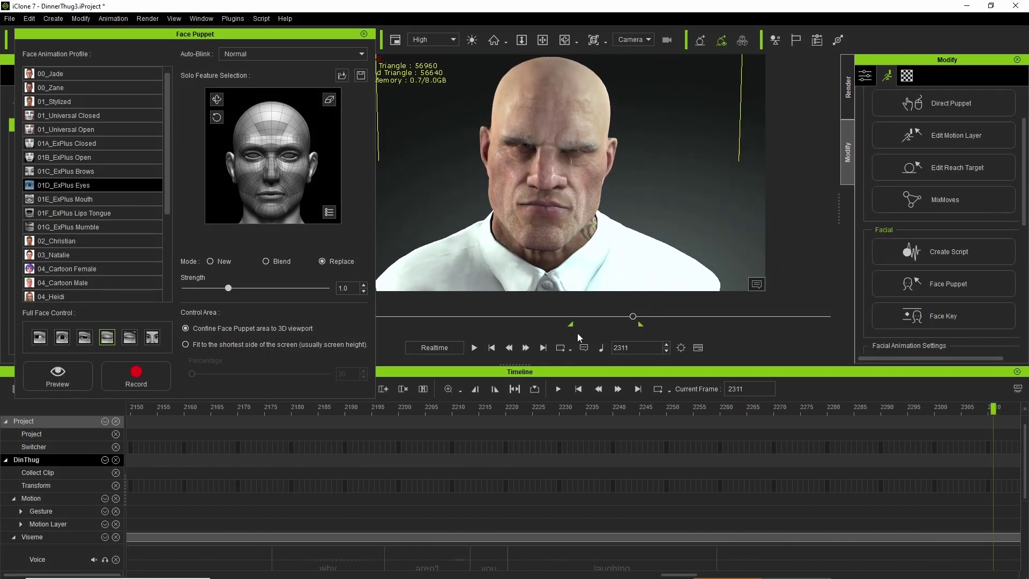
pyautogui.moveTo(632, 316); pyautogui.dragTo(569, 316)
pyautogui.press('space')
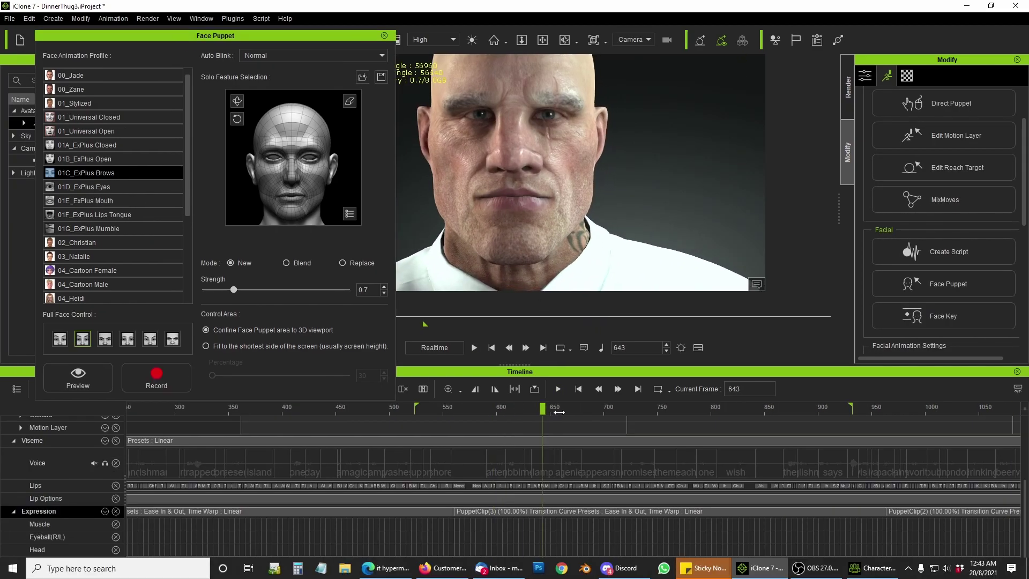
# - Replay the section before frame 930 with the 01C_ExPlus Brows profile active and set the Face Puppet mode to Blend
pyautogui.moveTo(559, 412); pyautogui.dragTo(430, 414)
pyautogui.press('space')
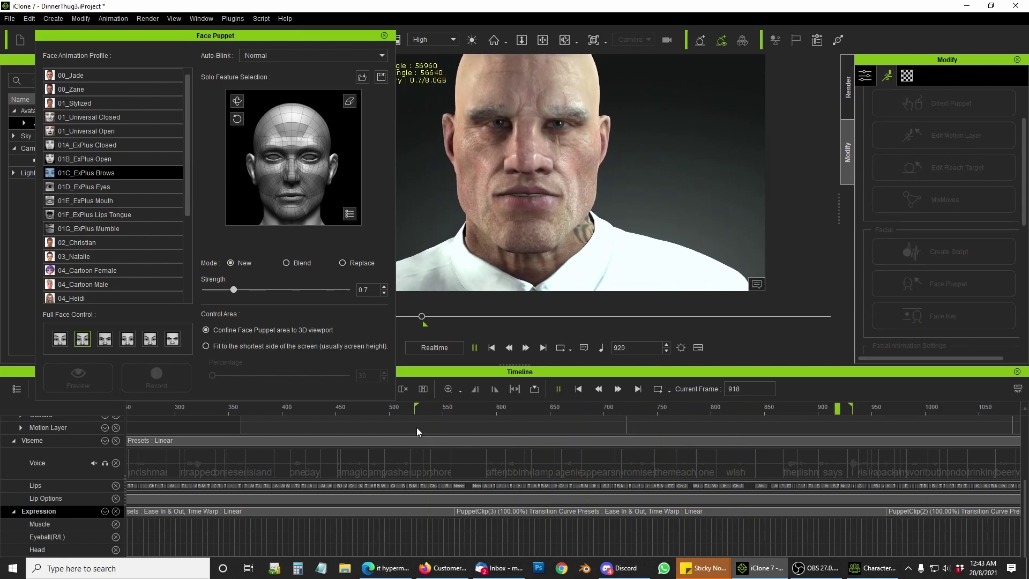
pyautogui.press('space')
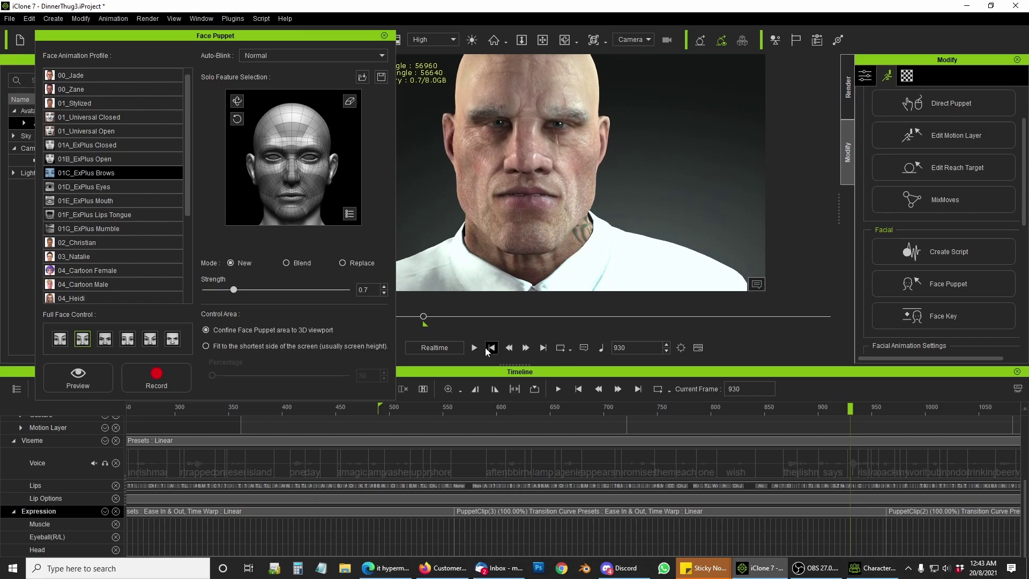
pyautogui.click(474, 348)
pyautogui.moveTo(847, 410); pyautogui.dragTo(529, 403)
pyautogui.click(286, 263)
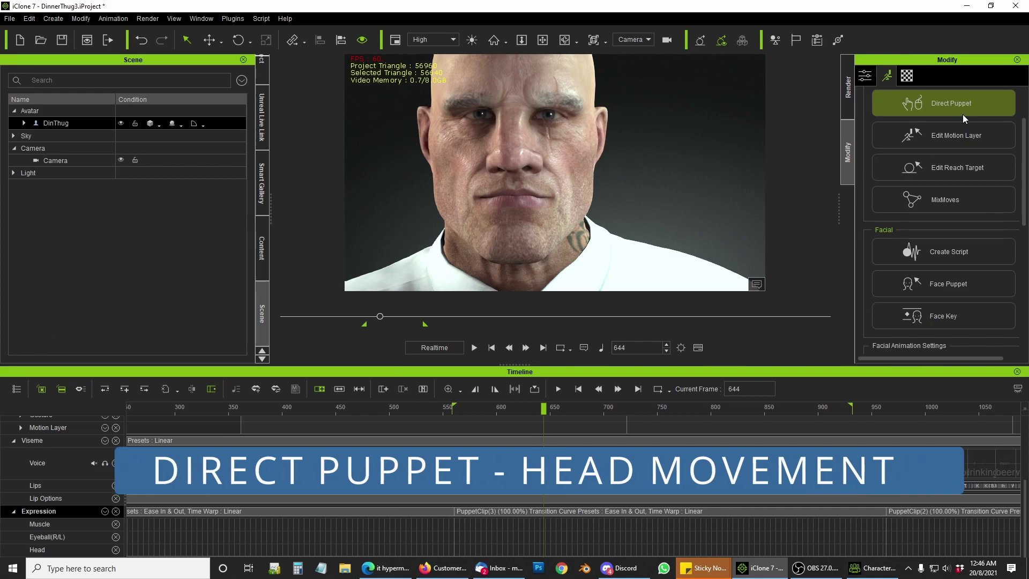
# - Open Direct Puppet with the head selected, play the dialogue section and park the playhead at frame 603
pyautogui.click(963, 113)
pyautogui.click(103, 140)
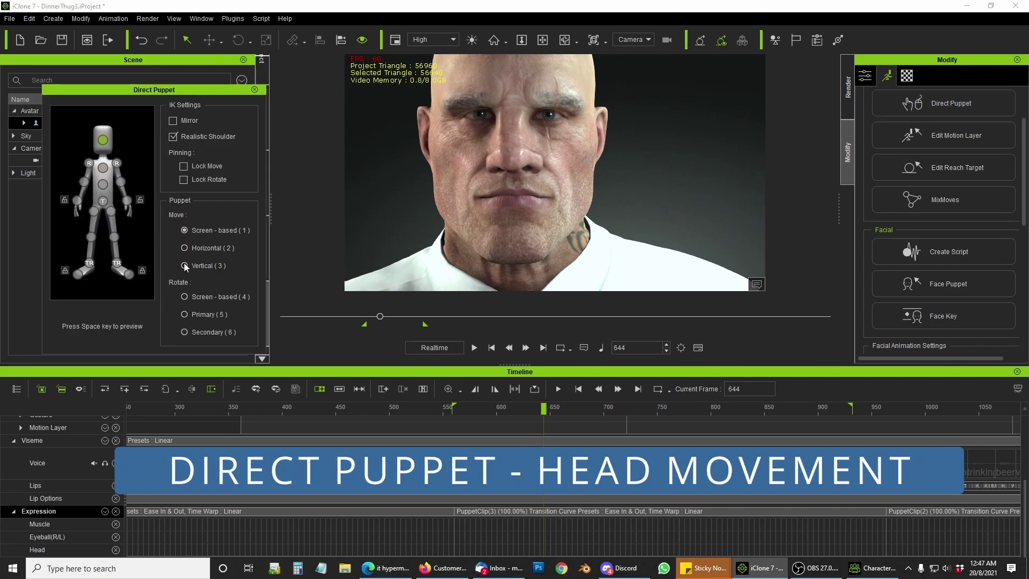
pyautogui.press('space')
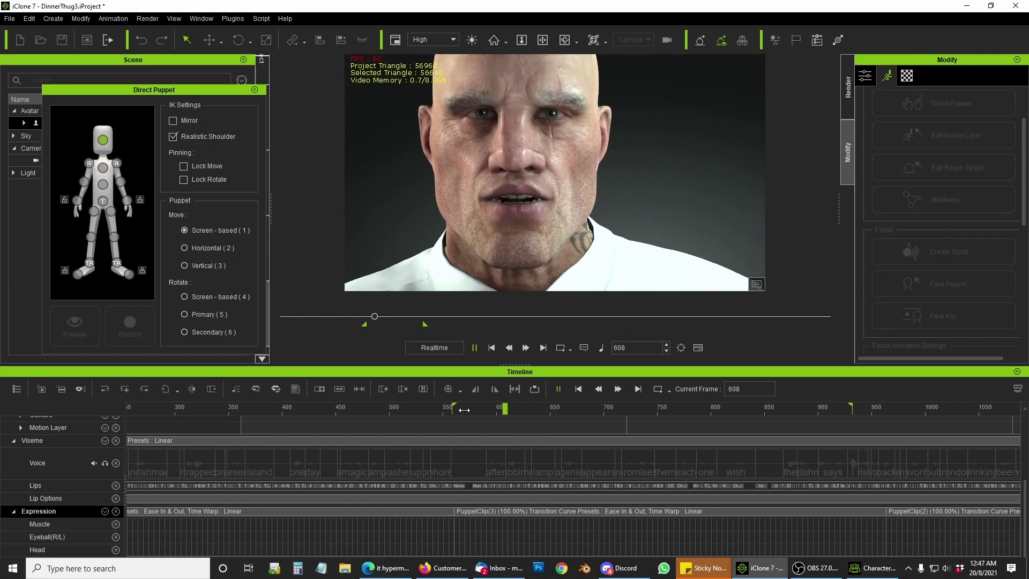
pyautogui.click(499, 410)
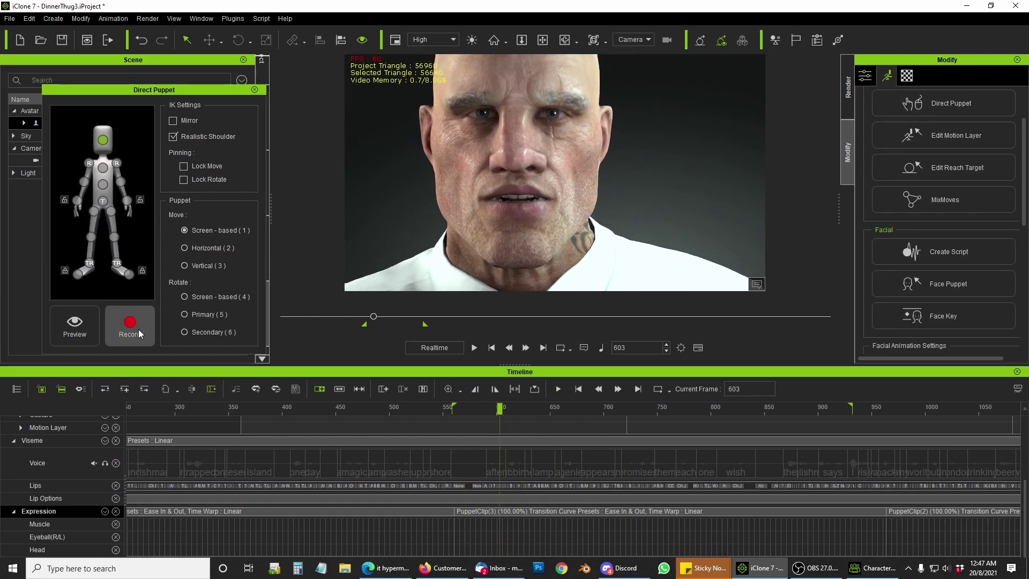
# - Preview the head with the Horizontal (2) move mode in Direct Puppet and record a take of that movement
pyautogui.click(185, 247)
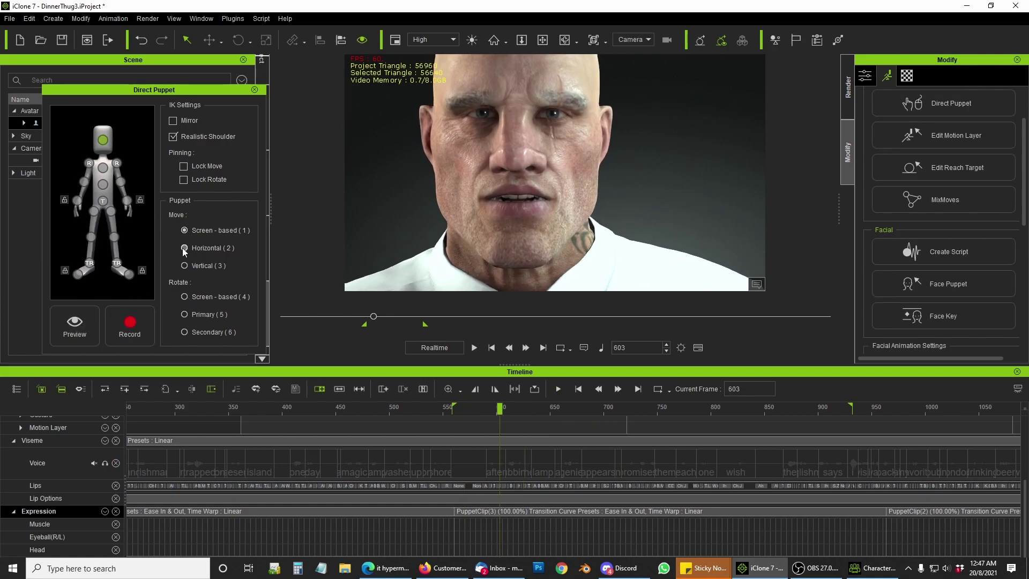
pyautogui.click(84, 337)
pyautogui.press('space')
pyautogui.press('space')
pyautogui.moveTo(374, 316); pyautogui.dragTo(373, 323)
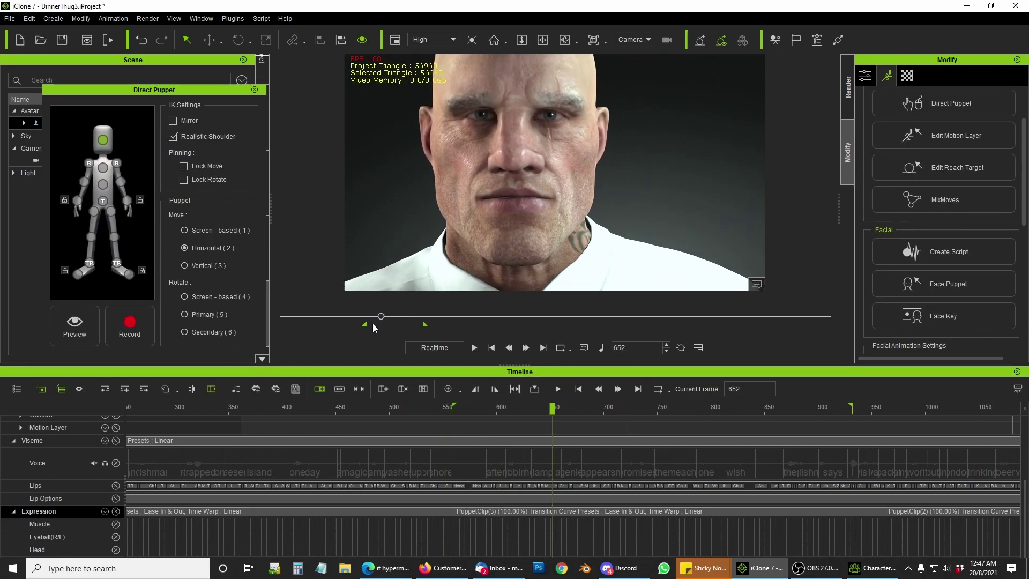
pyautogui.click(130, 324)
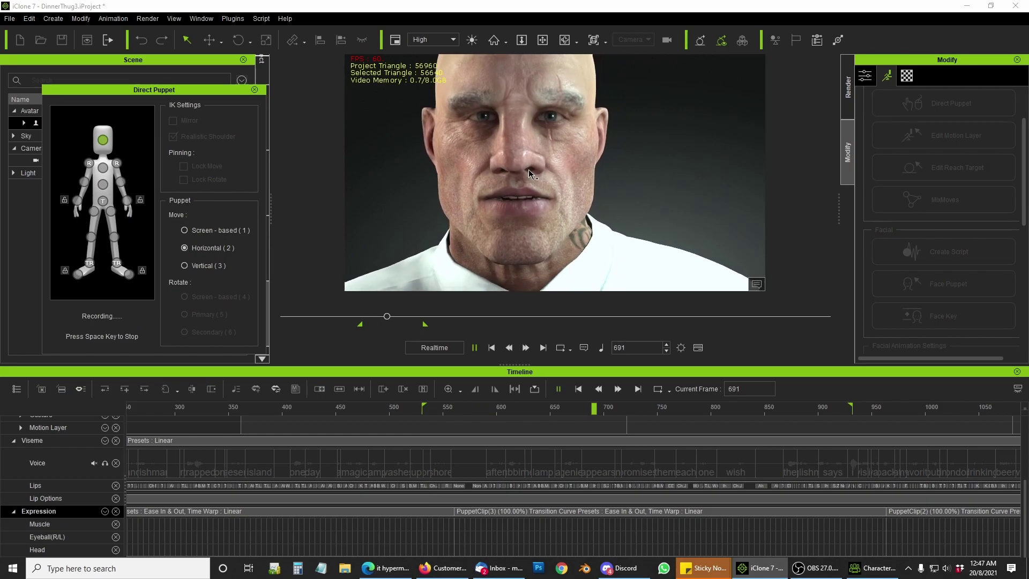
pyautogui.press('space')
# - Play back the recorded horizontal head movement and replay it from an earlier frame
pyautogui.press('space')
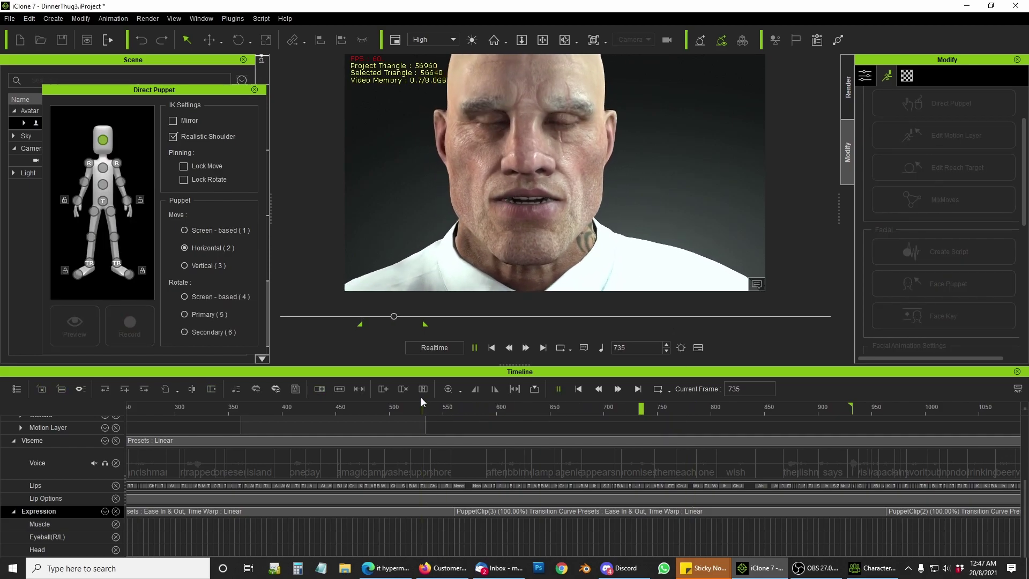
pyautogui.moveTo(721, 408); pyautogui.dragTo(459, 406)
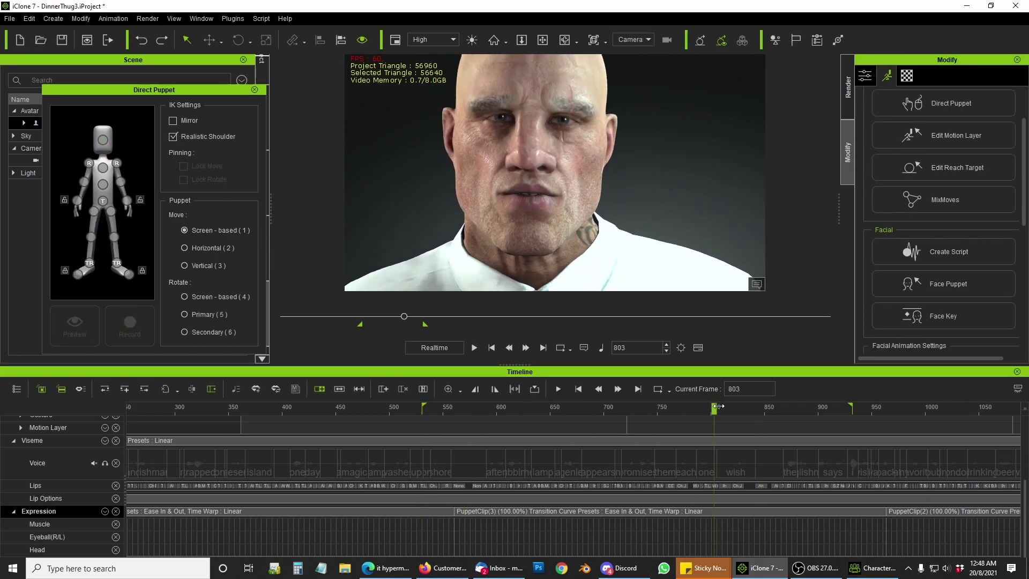
pyautogui.press('space')
pyautogui.press('space')
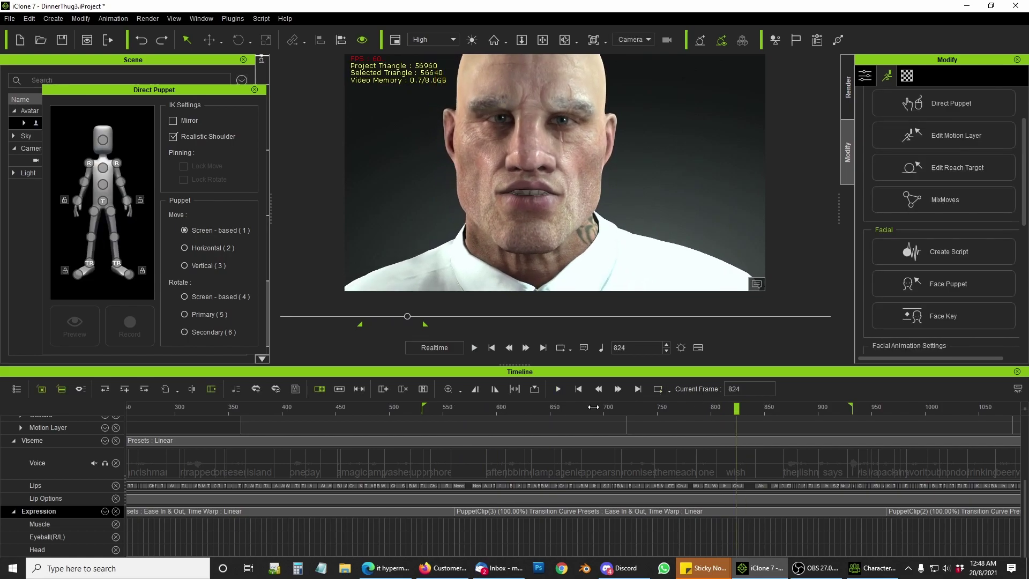
# - Preview the head movement in Direct Puppet with the Primary (5) rotation mode
pyautogui.click(185, 315)
pyautogui.press('space')
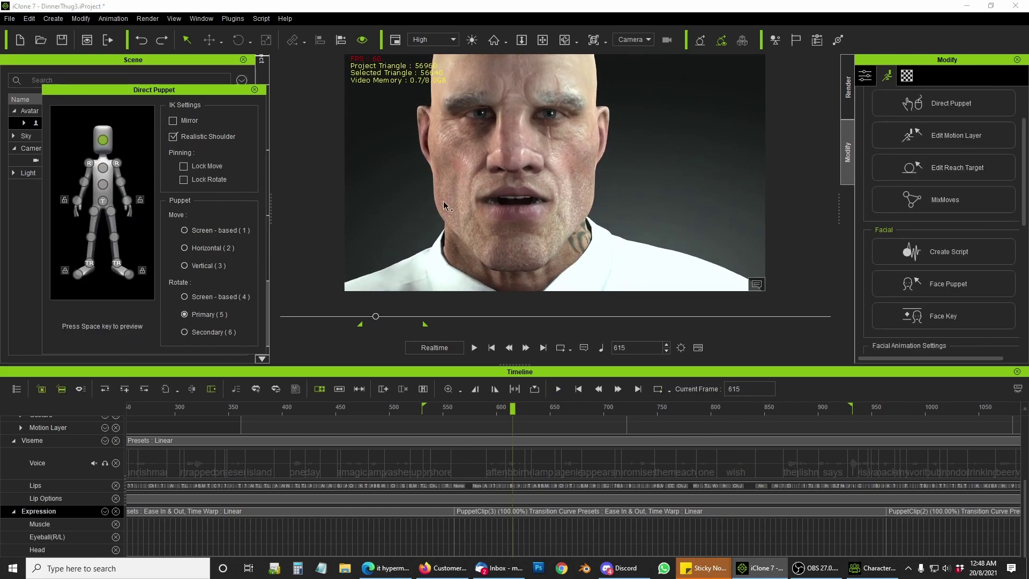
pyautogui.press('space')
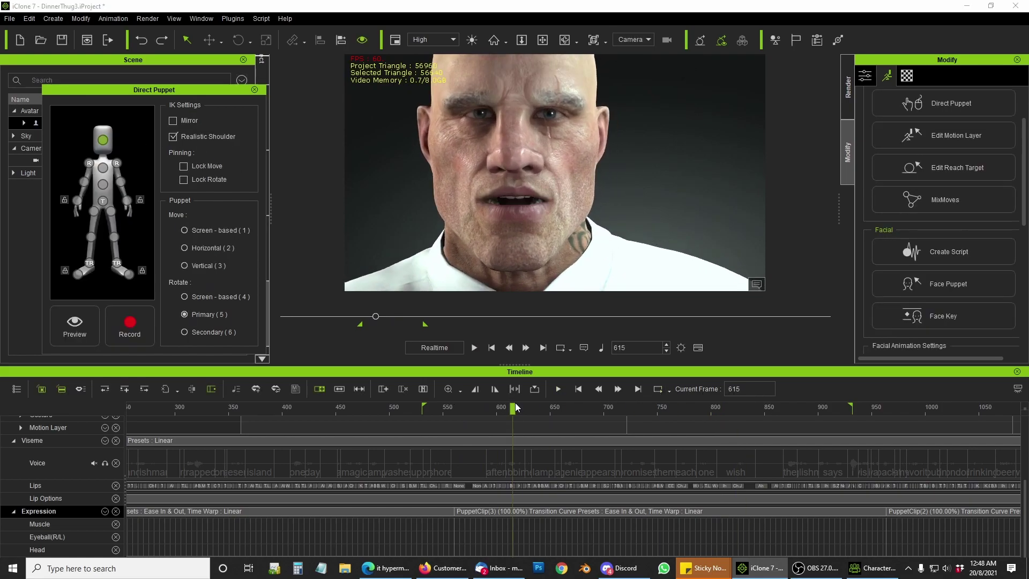
# - Preview the head with the Secondary (6) rotation mode and record a take of that rotation
pyautogui.click(185, 332)
pyautogui.press('space')
pyautogui.press('space')
pyautogui.click(129, 324)
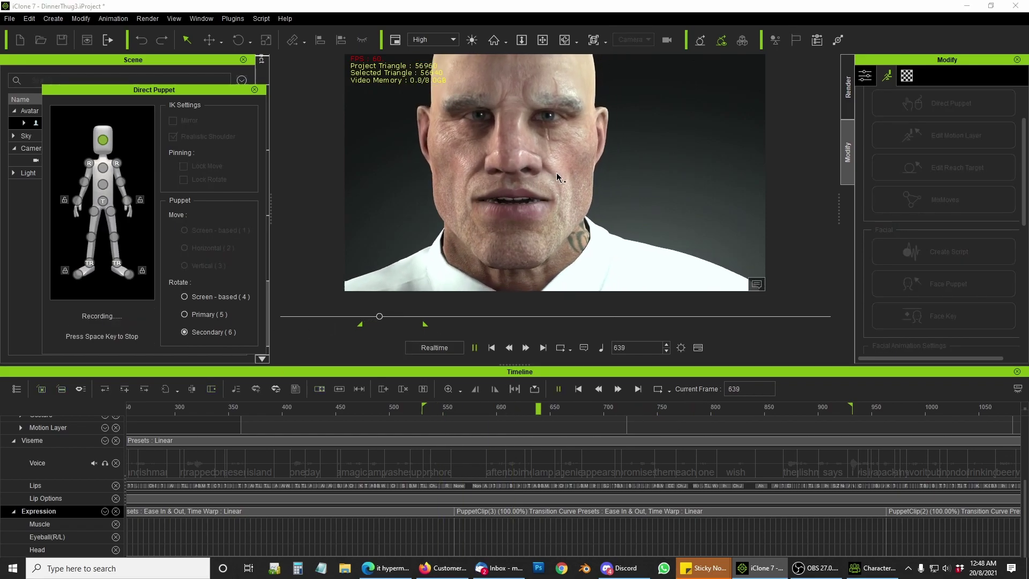
pyautogui.press('space')
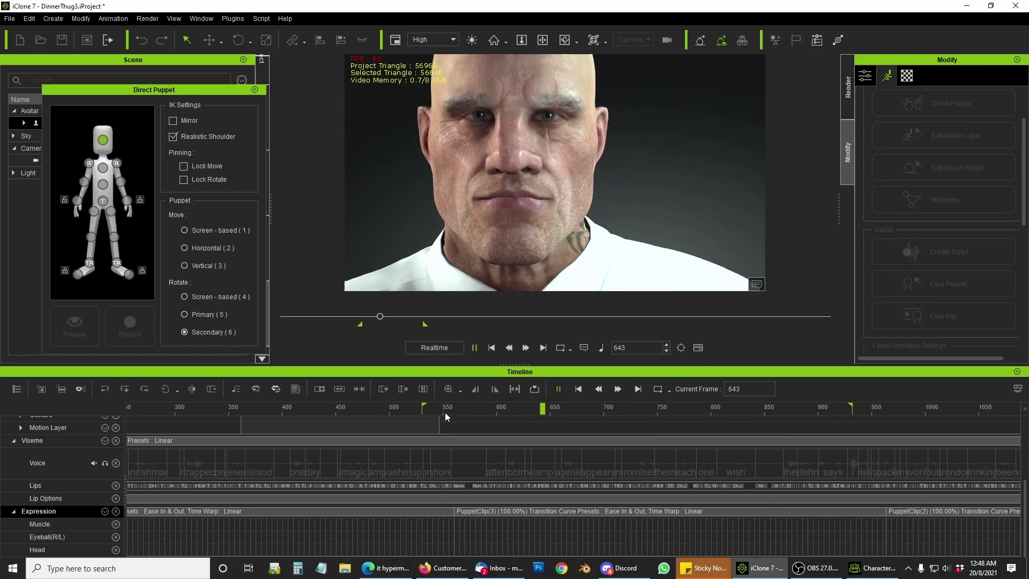
# - Play back the recorded head rotation and return the playhead to frame 570
pyautogui.press('space')
pyautogui.moveTo(594, 412)
pyautogui.mouseDown()
pyautogui.moveTo(492, 413)
pyautogui.moveTo(593, 415)
pyautogui.mouseUp()
pyautogui.press('space')
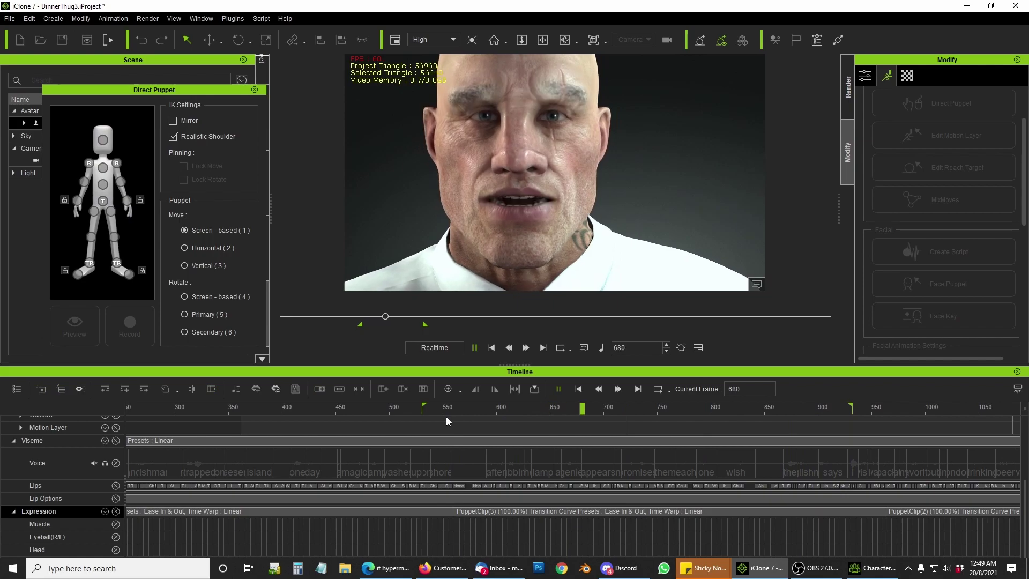
pyautogui.moveTo(450, 407); pyautogui.dragTo(464, 402)
# - Close Direct Puppet, open Face Puppet and preview each of its two head movement controls at 0.7 strength in Blend mode
pyautogui.click(254, 90)
pyautogui.scroll(-2, 958, 208)
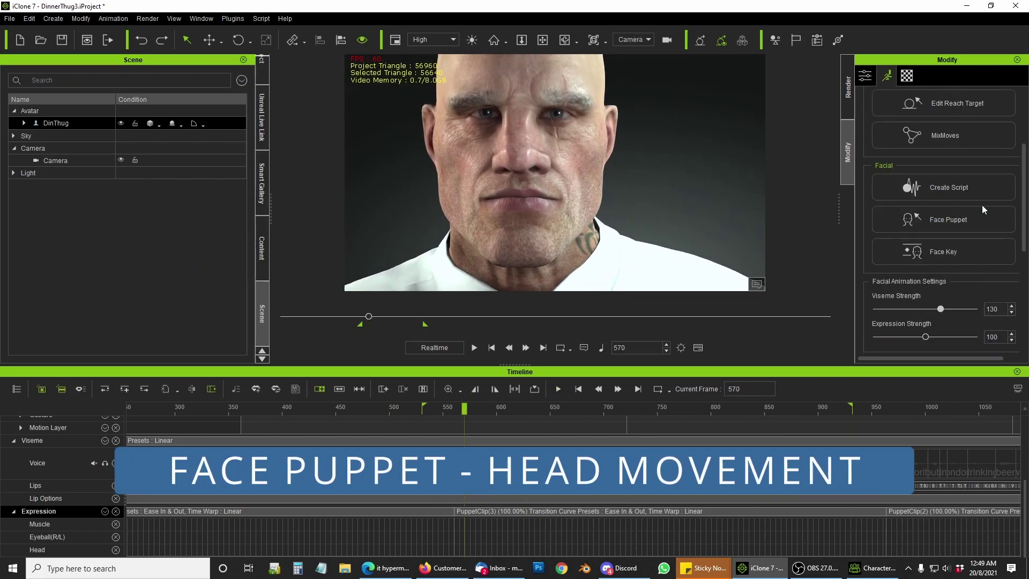
pyautogui.click(970, 223)
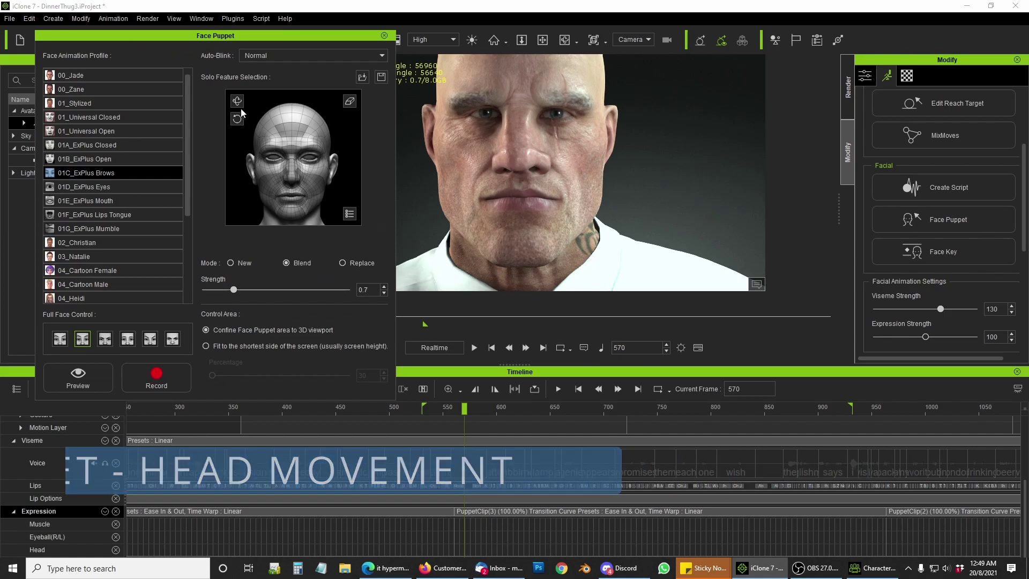
pyautogui.click(79, 376)
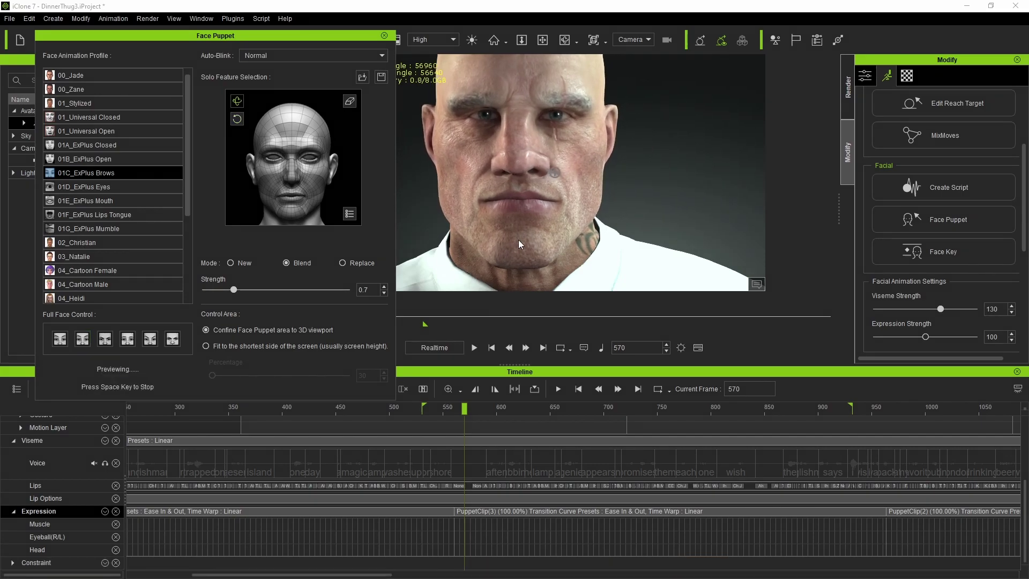
pyautogui.press('space')
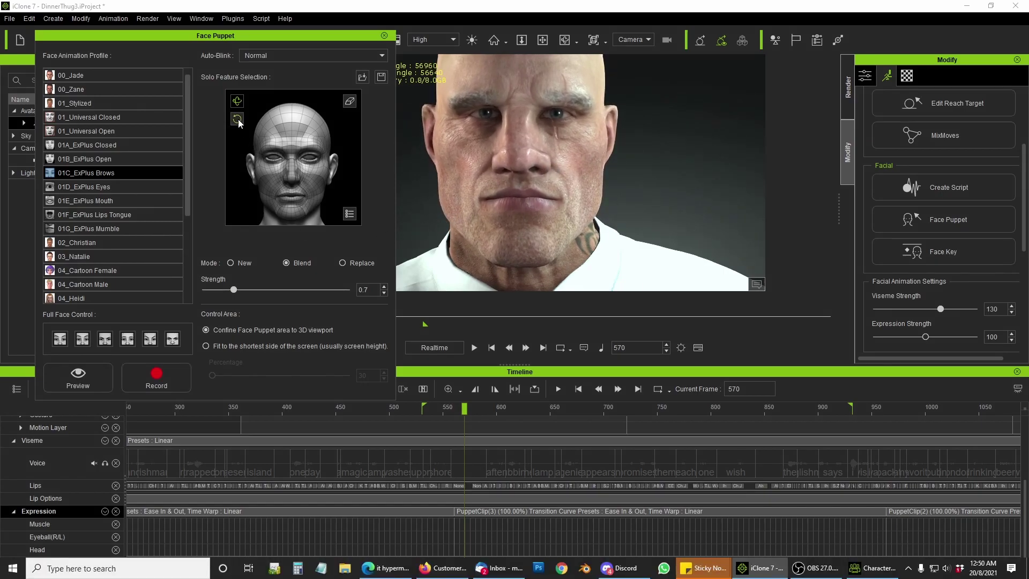
pyautogui.click(88, 378)
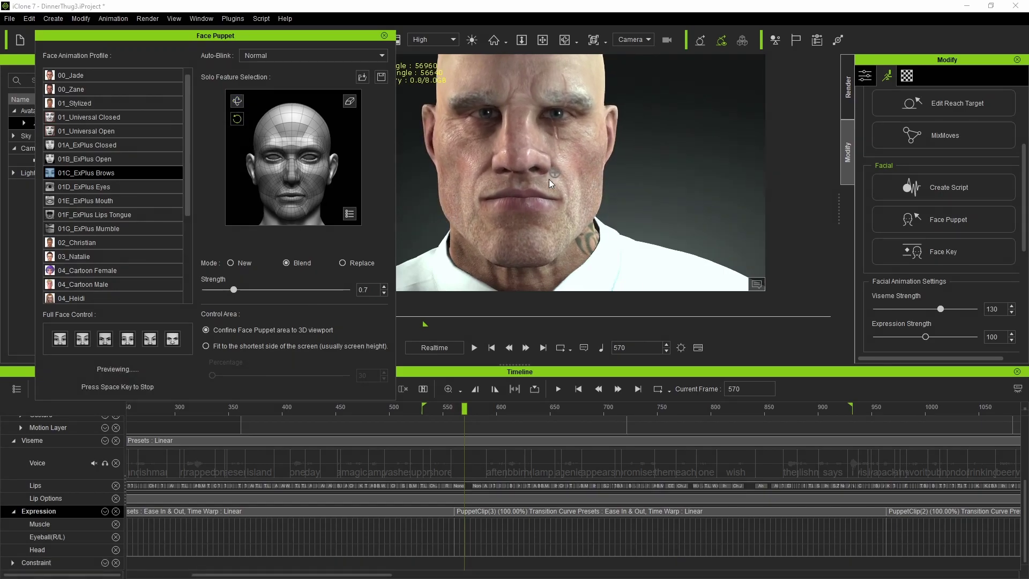
pyautogui.press('space')
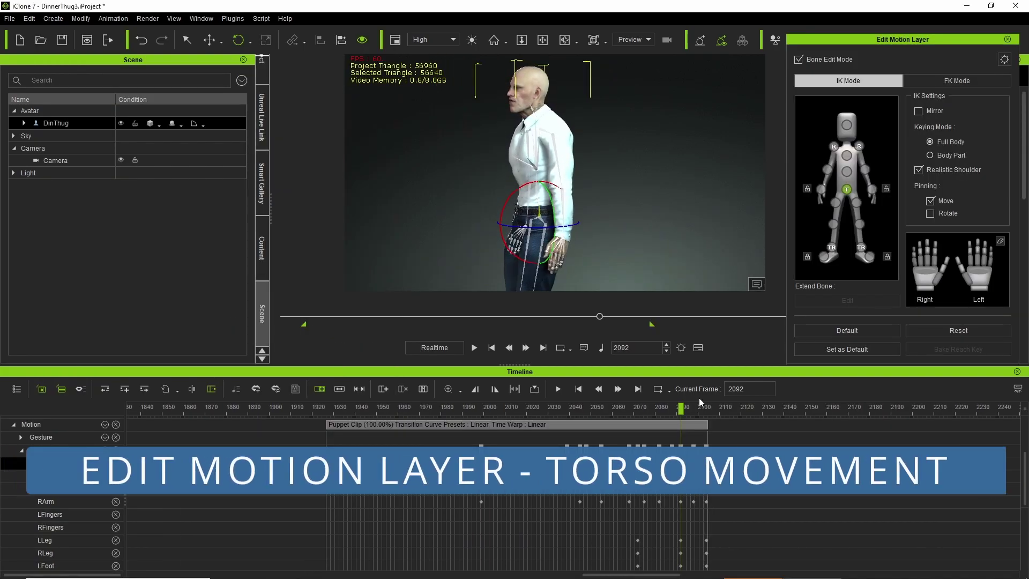
# - Try rotating the torso at frame 2118 in Edit Motion Layer, comparing the Camera view with the side Preview view
pyautogui.moveTo(681, 409); pyautogui.dragTo(738, 416)
pyautogui.click(643, 40)
pyautogui.click(636, 66)
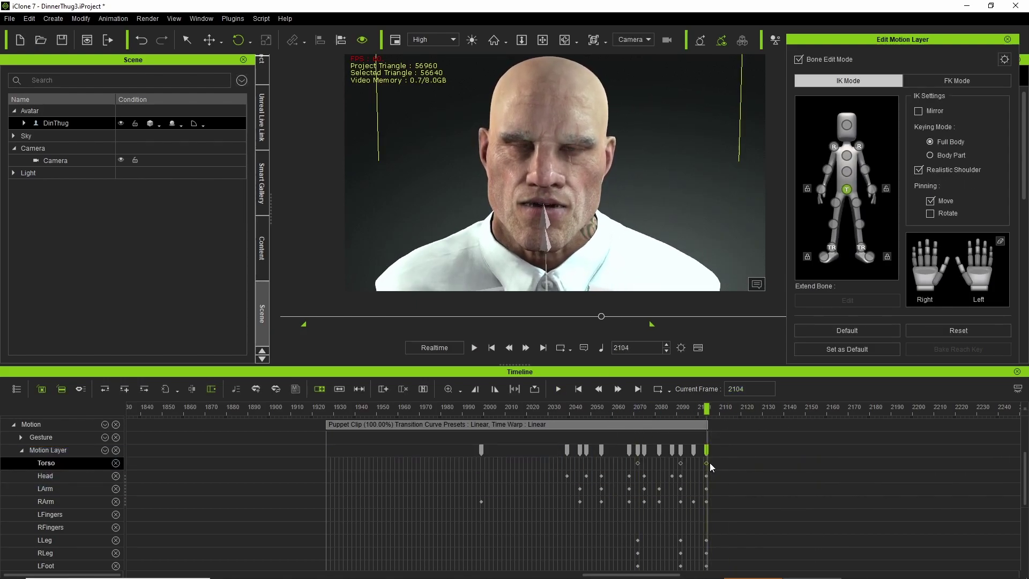
pyautogui.click(645, 50)
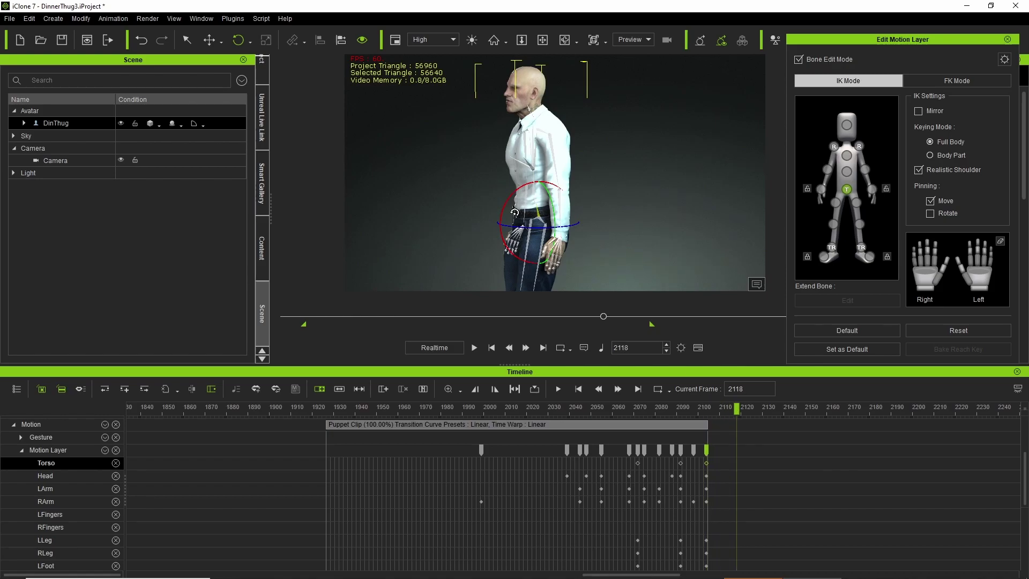
pyautogui.moveTo(514, 212); pyautogui.dragTo(511, 194)
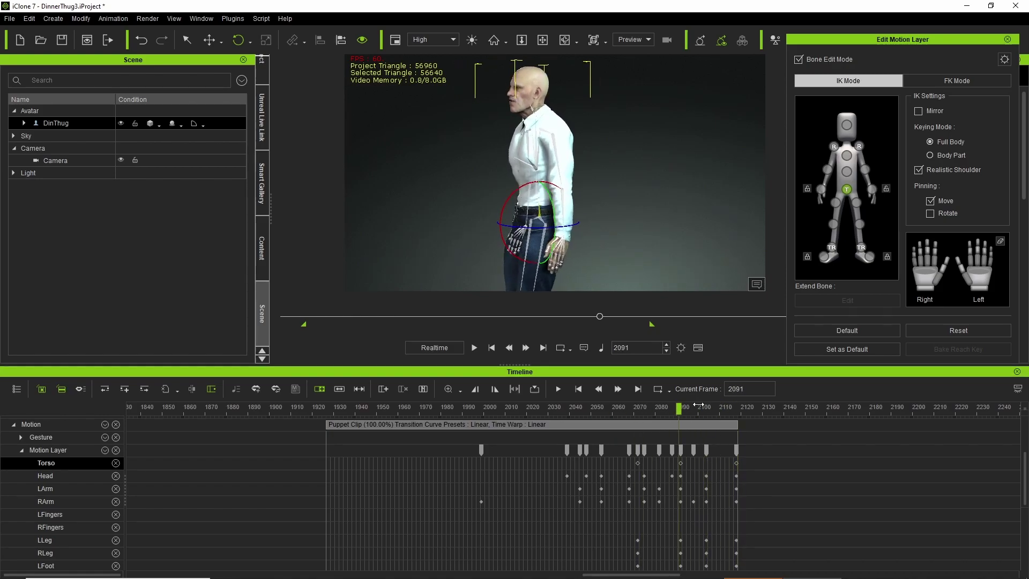
# - Delete the motion layer key at frame 2118 and shift the key at frame 2104 about five frames later
pyautogui.click(736, 451)
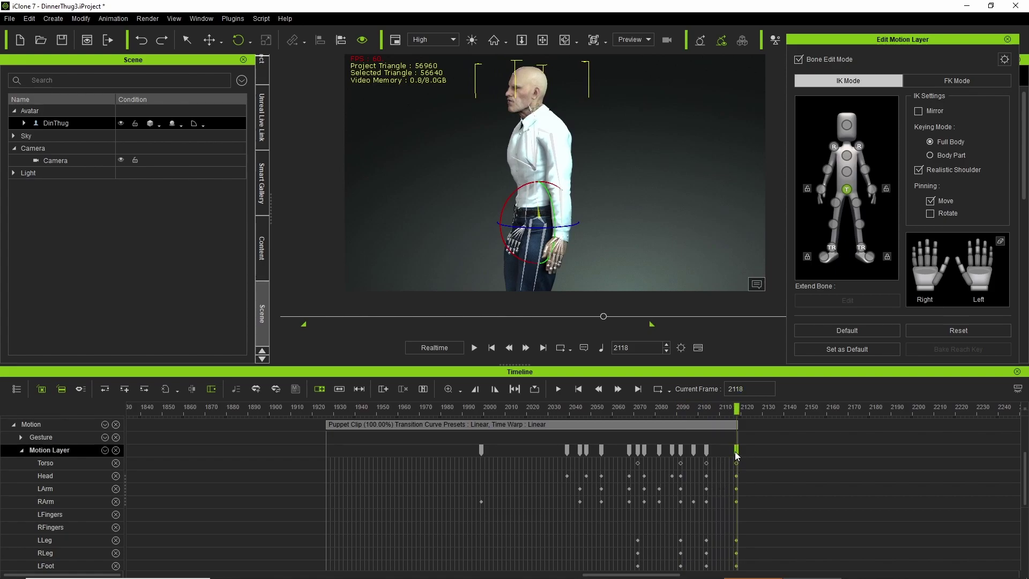
pyautogui.press('Delete')
pyautogui.doubleClick(706, 465)
pyautogui.moveTo(706, 454); pyautogui.dragTo(716, 456)
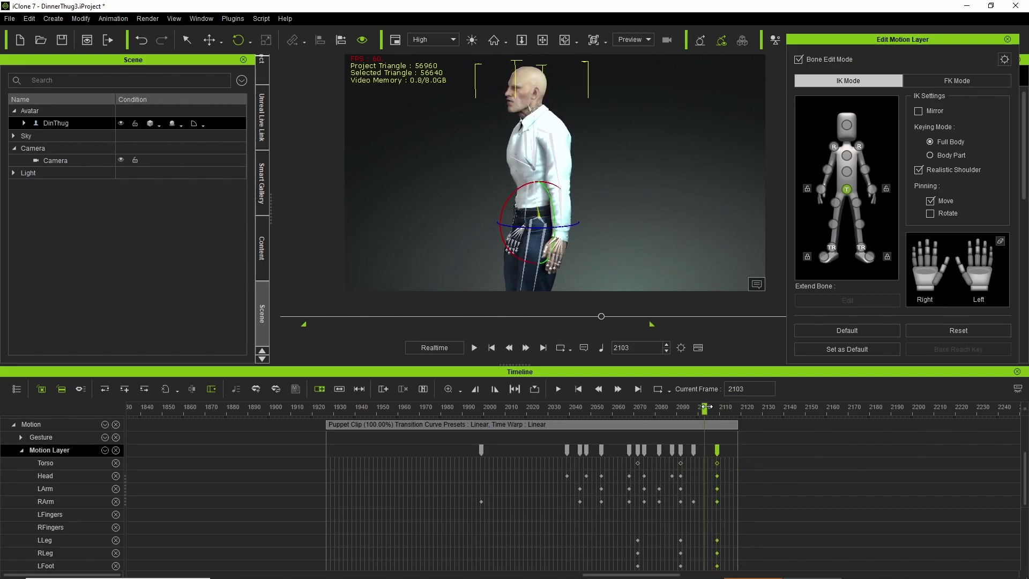
# - Switch the viewport to the Camera view and play back the torso movement around frame 2109
pyautogui.click(638, 66)
pyautogui.press('space')
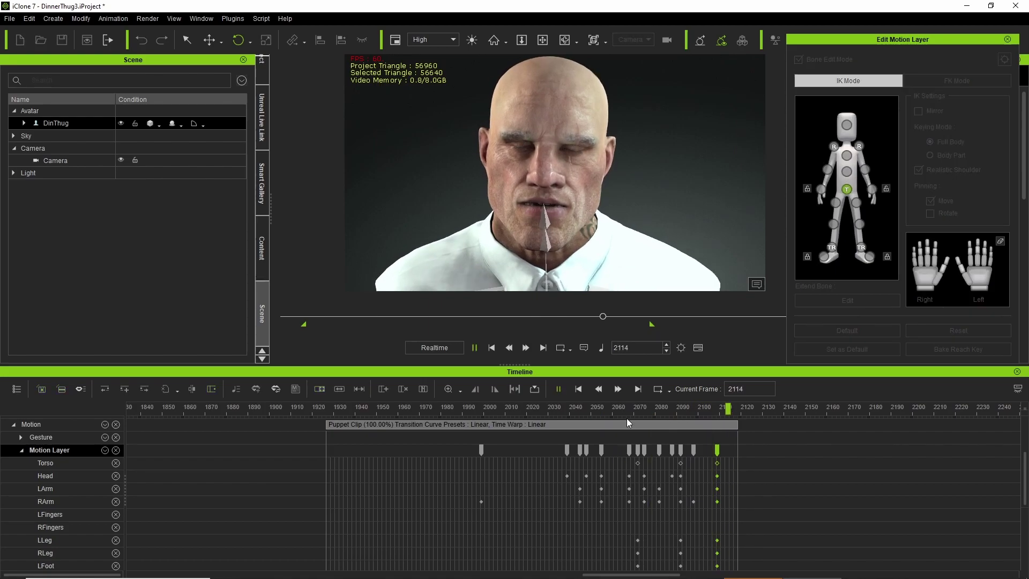
pyautogui.press('space')
# - Apply the Ease Out transition curve to the torso key at frame 2109 and play back the result
pyautogui.click(718, 464)
pyautogui.rightClick(717, 464)
pyautogui.click(750, 530)
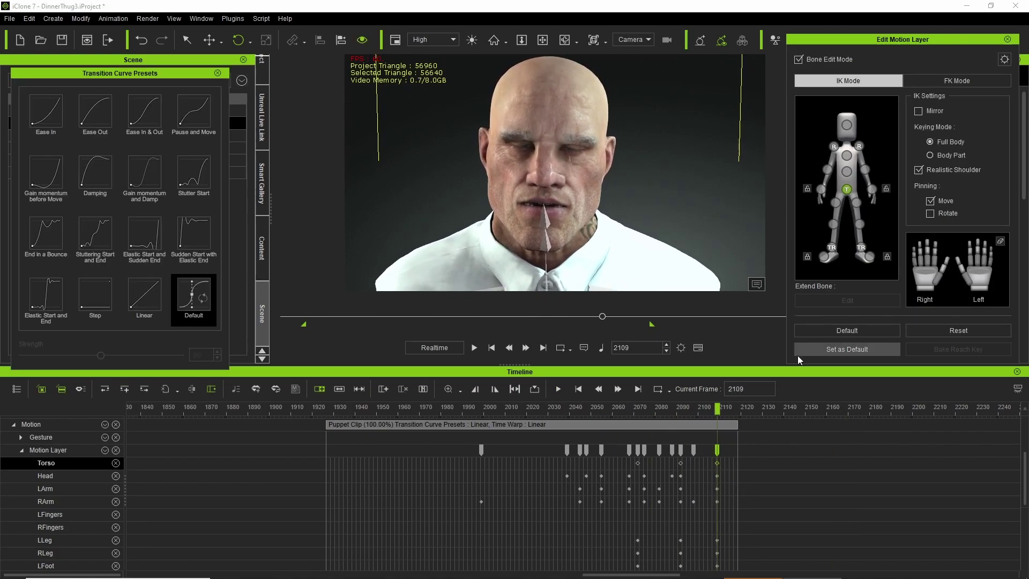
pyautogui.click(94, 114)
pyautogui.press('space')
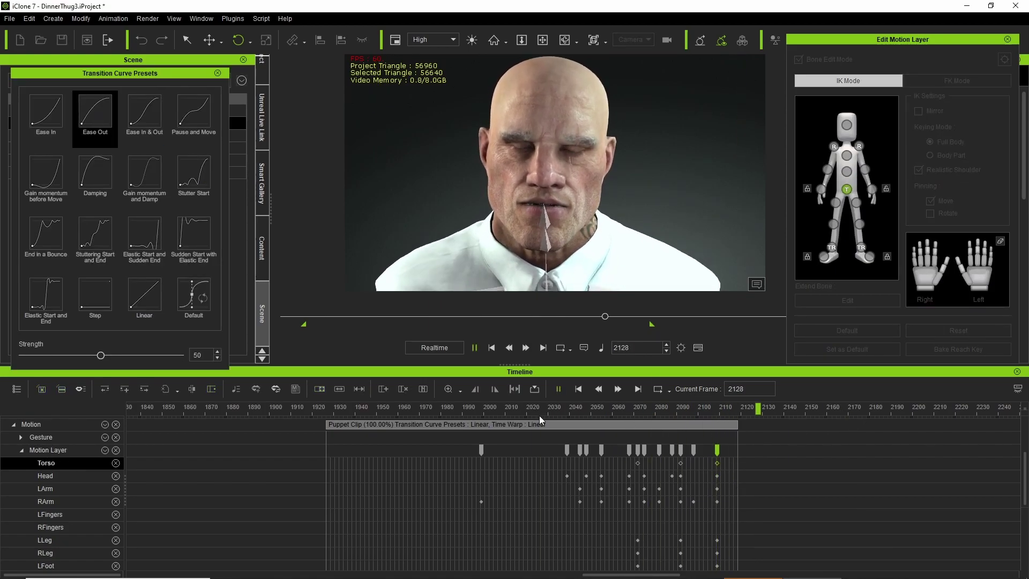
pyautogui.click(718, 450)
pyautogui.press('space')
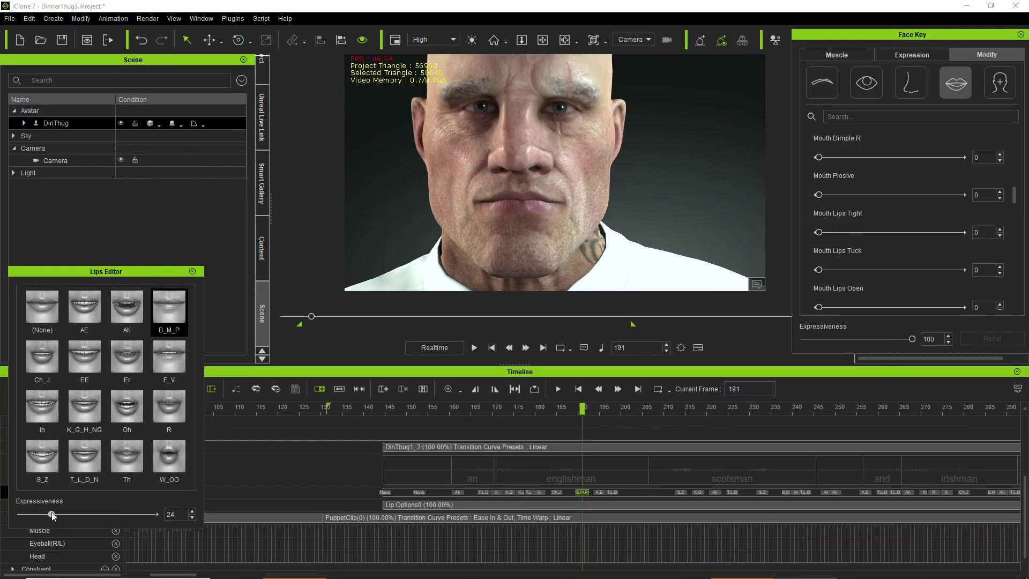
# - Set the expressiveness of the B_M_P lip key at frame 191 to 38 and review the lip shapes up to frame 365
pyautogui.moveTo(52, 515); pyautogui.dragTo(70, 515)
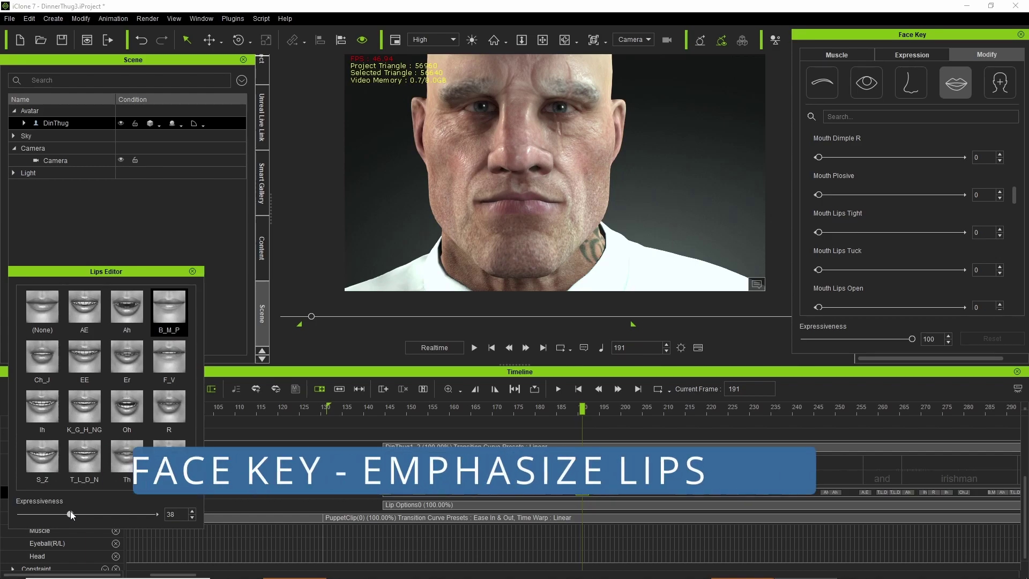
pyautogui.moveTo(582, 409); pyautogui.dragTo(705, 496)
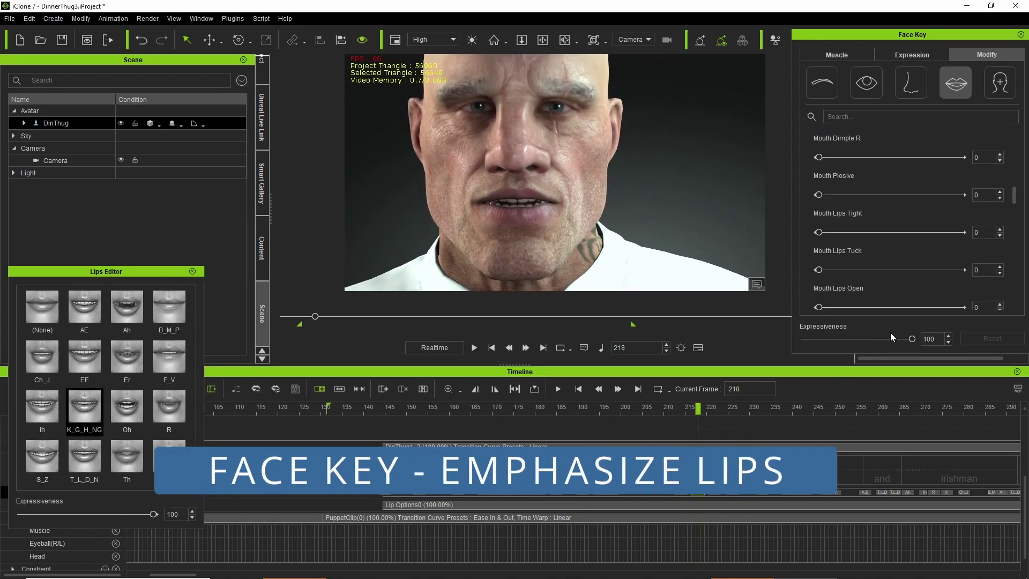
pyautogui.moveTo(707, 392); pyautogui.dragTo(900, 420)
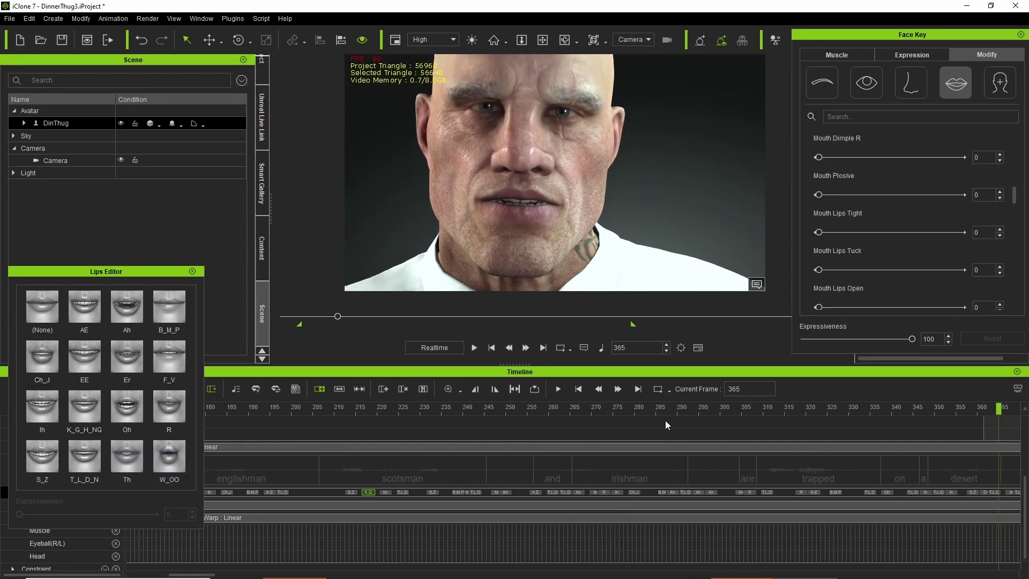
# - Emphasize the B_M_P lip shape in "trapped" by keying Mouth Plosive around frames 323 to 327, using a value of 17
pyautogui.click(801, 414)
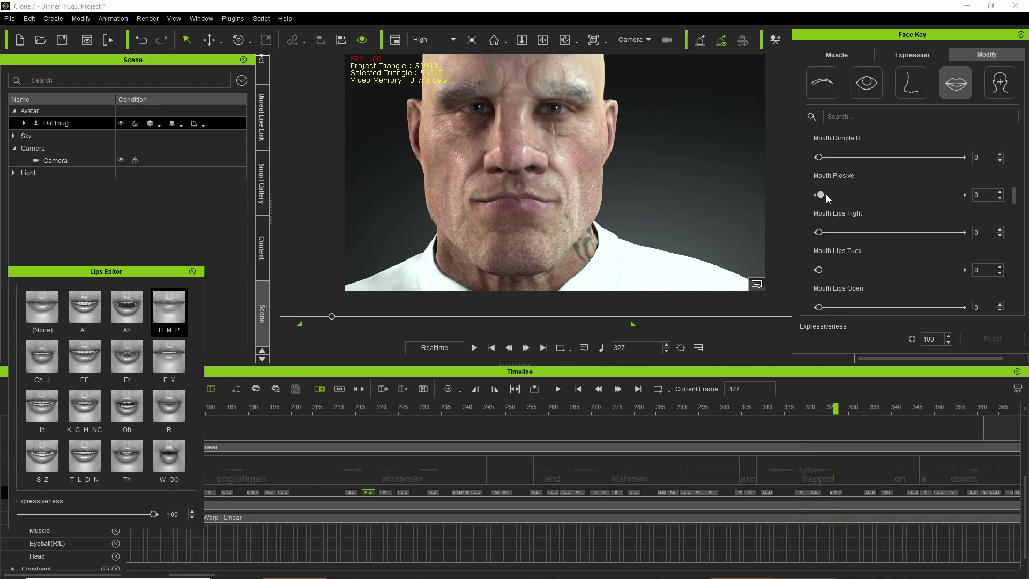
pyautogui.moveTo(857, 196); pyautogui.dragTo(848, 199)
pyautogui.moveTo(836, 408)
pyautogui.mouseDown()
pyautogui.moveTo(797, 409)
pyautogui.moveTo(908, 408)
pyautogui.moveTo(804, 408)
pyautogui.moveTo(829, 407)
pyautogui.moveTo(816, 410)
pyautogui.mouseUp()
pyautogui.moveTo(818, 194); pyautogui.dragTo(845, 195)
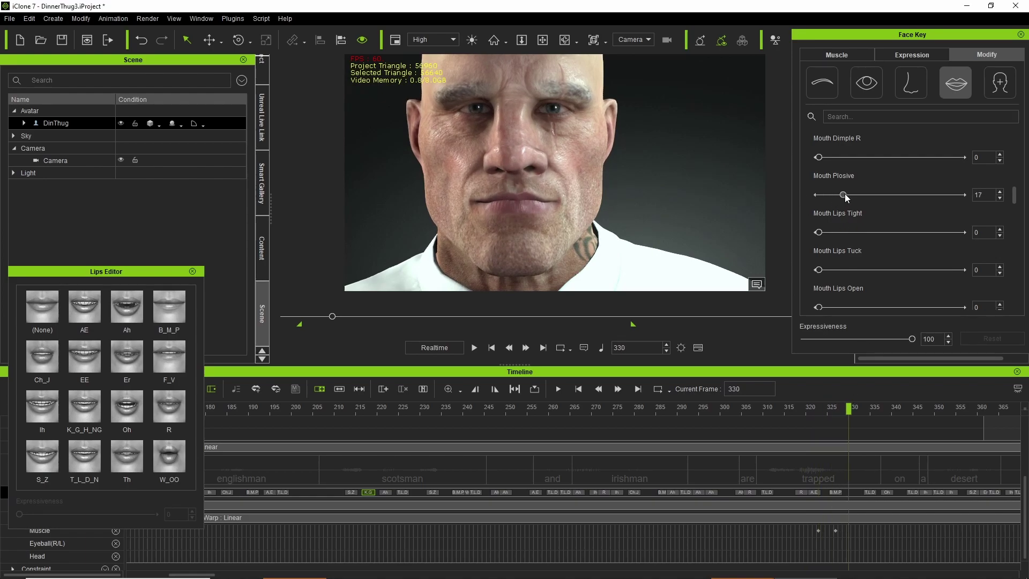
pyautogui.moveTo(851, 411); pyautogui.dragTo(807, 442)
# - Try offsetting the jaw at frame 380 on "island" with Move Jaw Left/Right at 44 and Twist Jaw Left/Right at 50
pyautogui.click(818, 492)
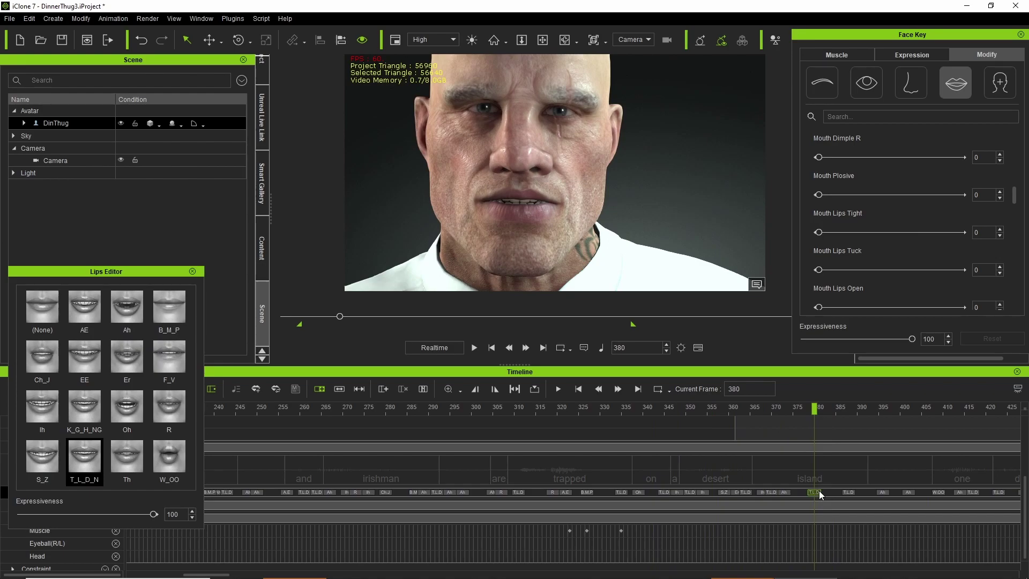
pyautogui.press('space')
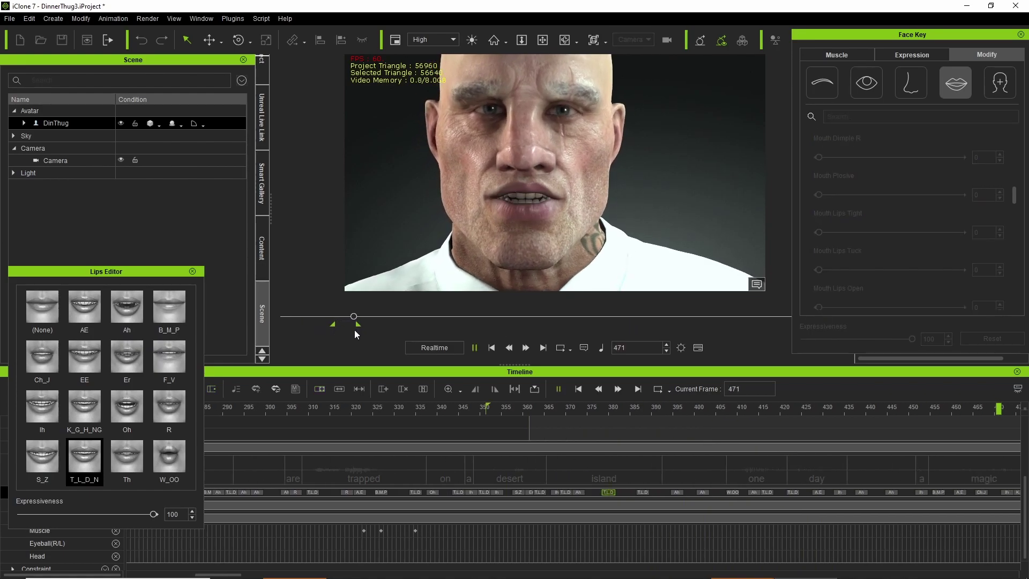
pyautogui.press('space')
pyautogui.moveTo(692, 408); pyautogui.dragTo(545, 429)
pyautogui.click(536, 492)
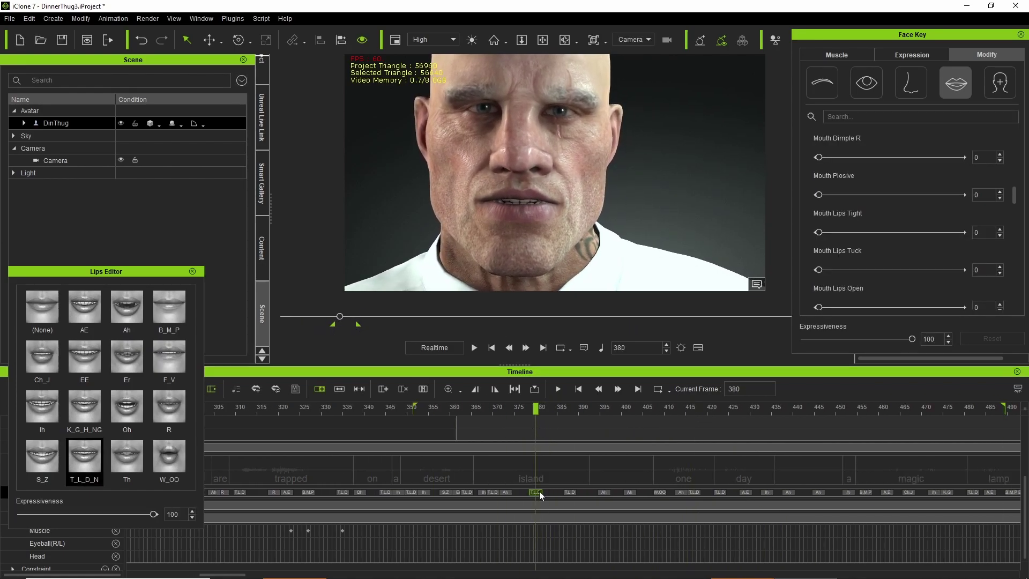
pyautogui.scroll(-5, 916, 232)
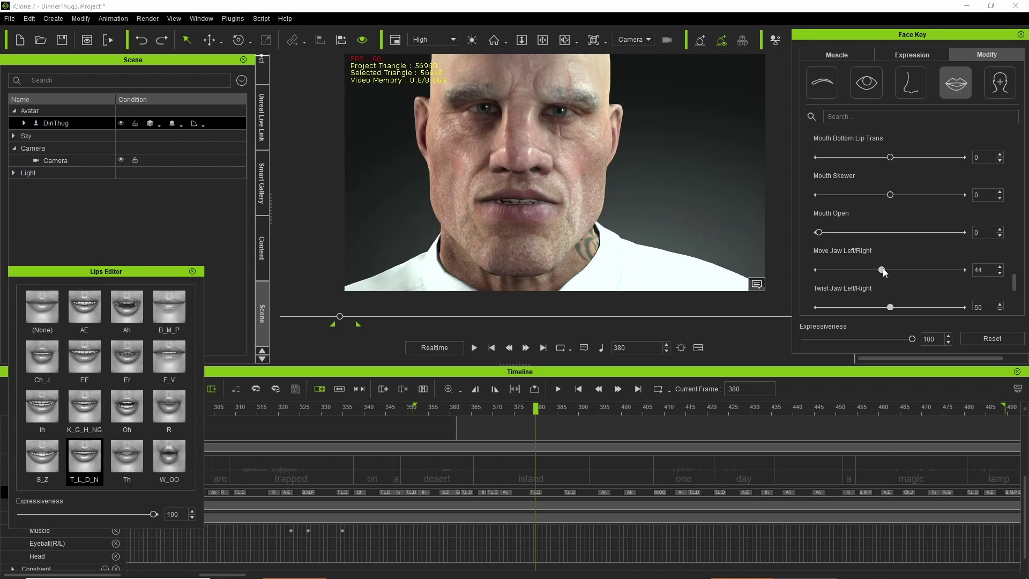
pyautogui.click(882, 270)
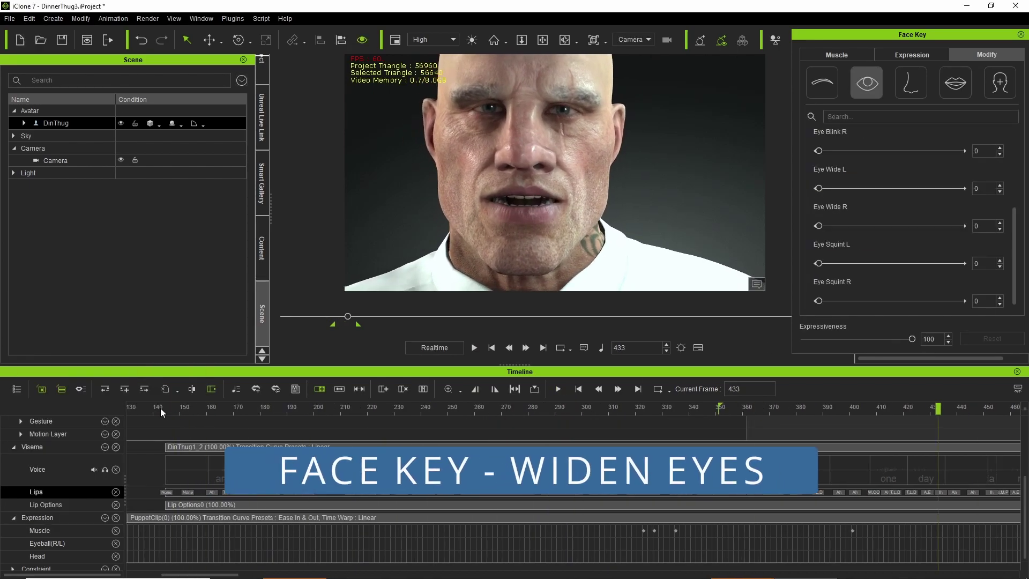
# - Widen the eyes on "trapped" by keying Eye Wide L and R at 40 on frame 320 and at 0 on frame 308
pyautogui.moveTo(333, 324); pyautogui.dragTo(304, 325)
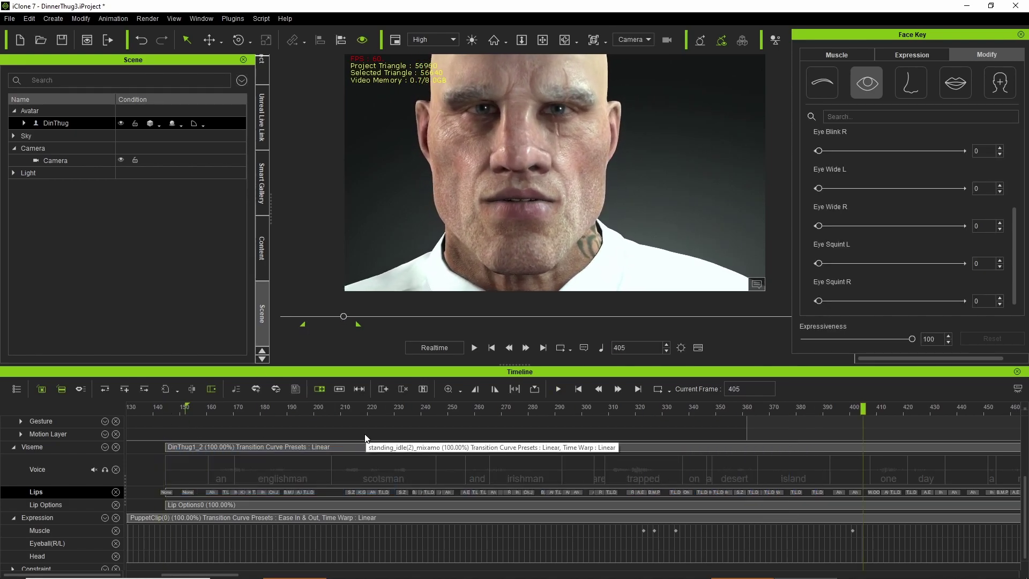
pyautogui.click(639, 409)
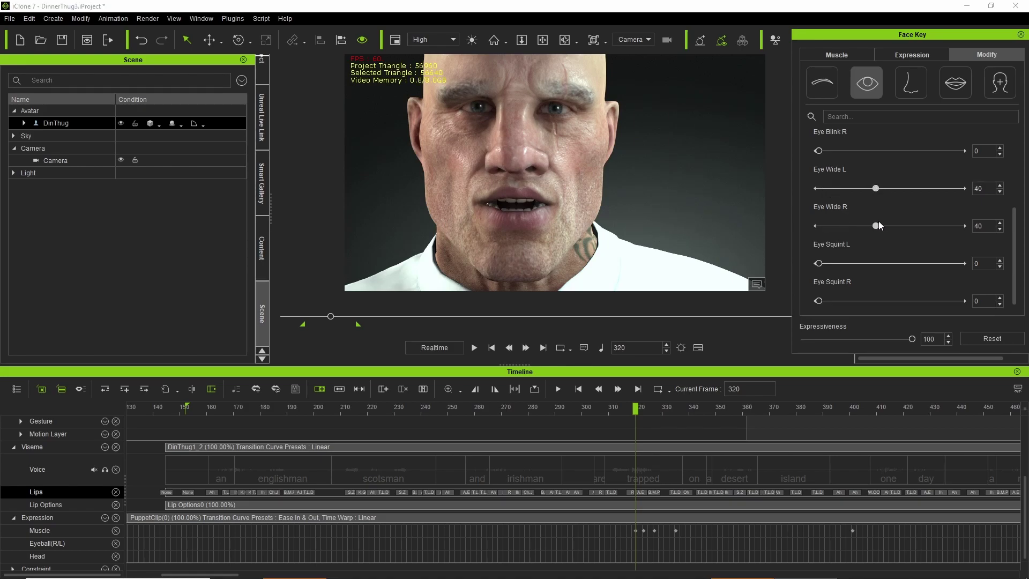
pyautogui.moveTo(636, 409); pyautogui.dragTo(598, 412)
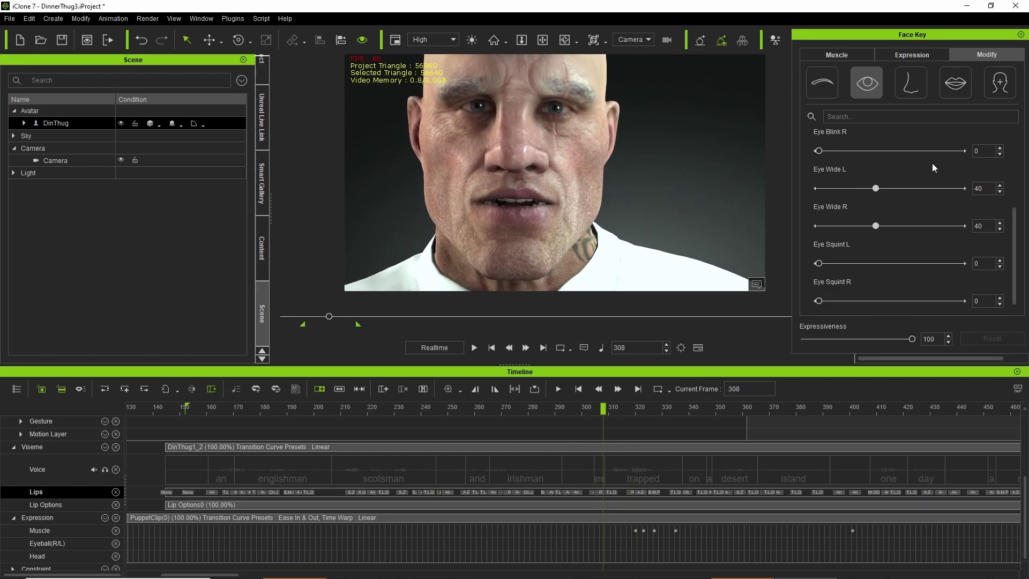
pyautogui.moveTo(984, 188); pyautogui.dragTo(969, 195)
pyautogui.write('0')
pyautogui.press('Tab')
pyautogui.write('0')
pyautogui.press('Return')
pyautogui.moveTo(602, 410); pyautogui.dragTo(643, 429)
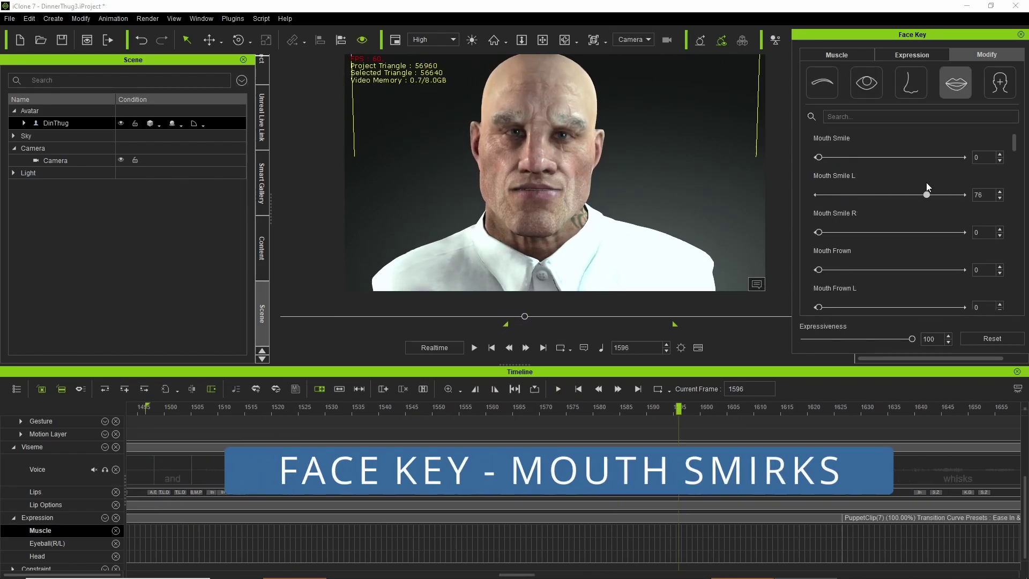
# - Key a one-sided smirk by raising Mouth Smile L at frame 1596 and relaxing it by about frame 1617
pyautogui.moveTo(676, 412)
pyautogui.mouseDown()
pyautogui.moveTo(335, 408)
pyautogui.moveTo(742, 408)
pyautogui.moveTo(679, 408)
pyautogui.mouseUp()
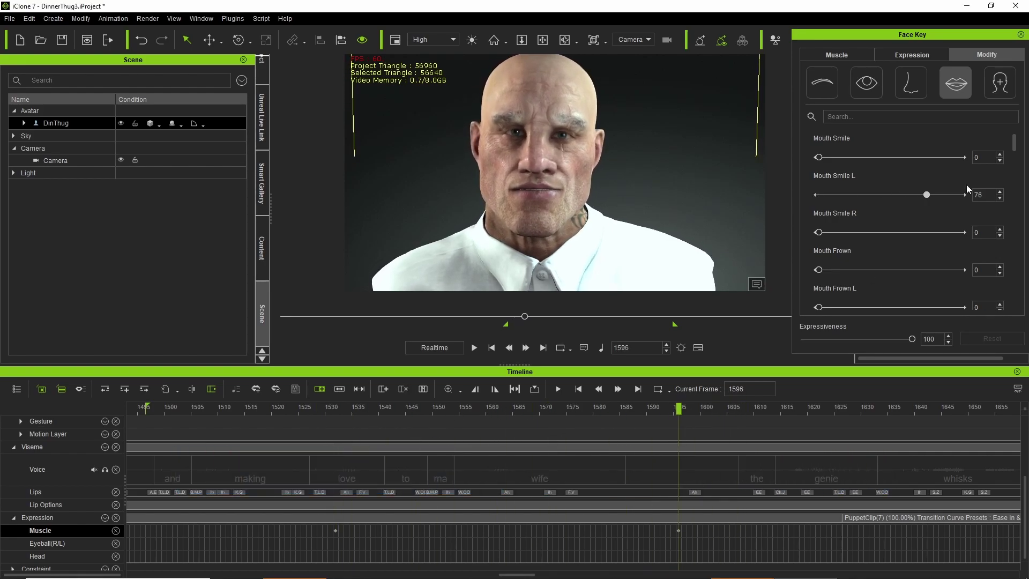
pyautogui.moveTo(927, 195); pyautogui.dragTo(965, 194)
pyautogui.moveTo(679, 408); pyautogui.dragTo(794, 407)
pyautogui.press('space')
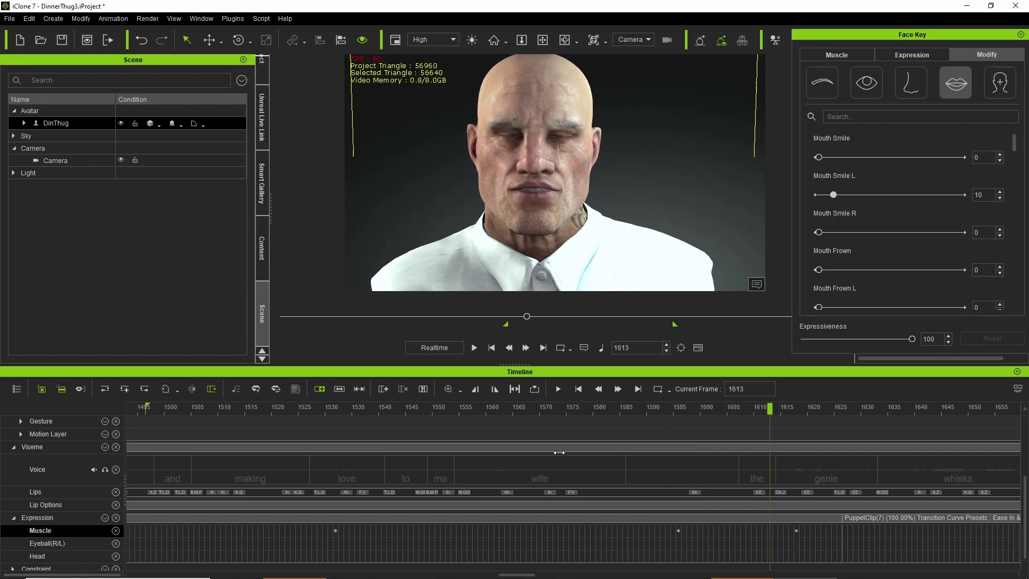
# - Move the playback range start back to about frame 1333 and review the mouth smirks through the word "here"
pyautogui.moveTo(505, 323); pyautogui.dragTo(481, 324)
pyautogui.click(474, 348)
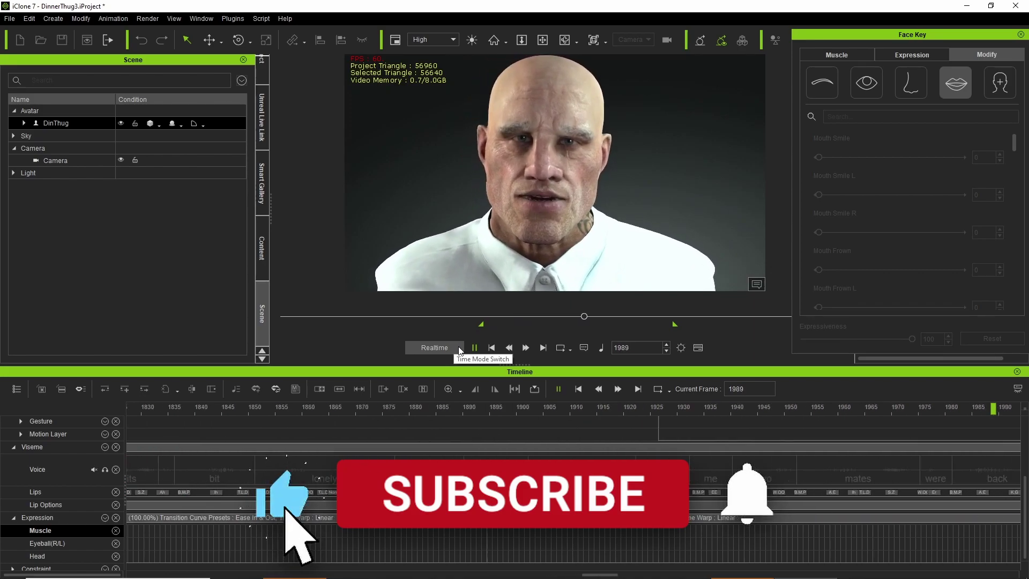
pyautogui.click(475, 347)
pyautogui.moveTo(598, 317); pyautogui.dragTo(572, 316)
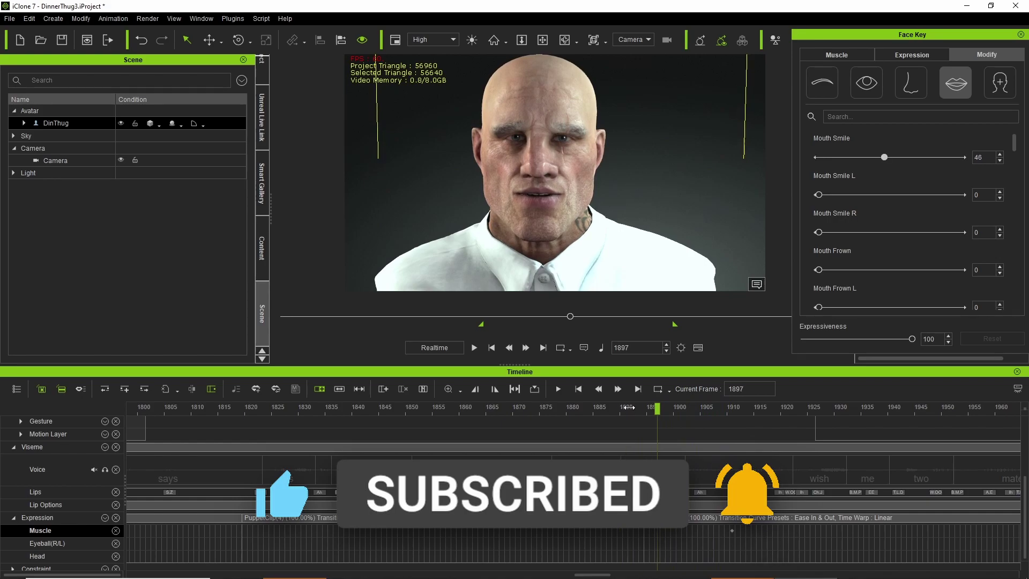
pyautogui.click(637, 388)
pyautogui.moveTo(696, 432); pyautogui.dragTo(280, 432)
pyautogui.press('space')
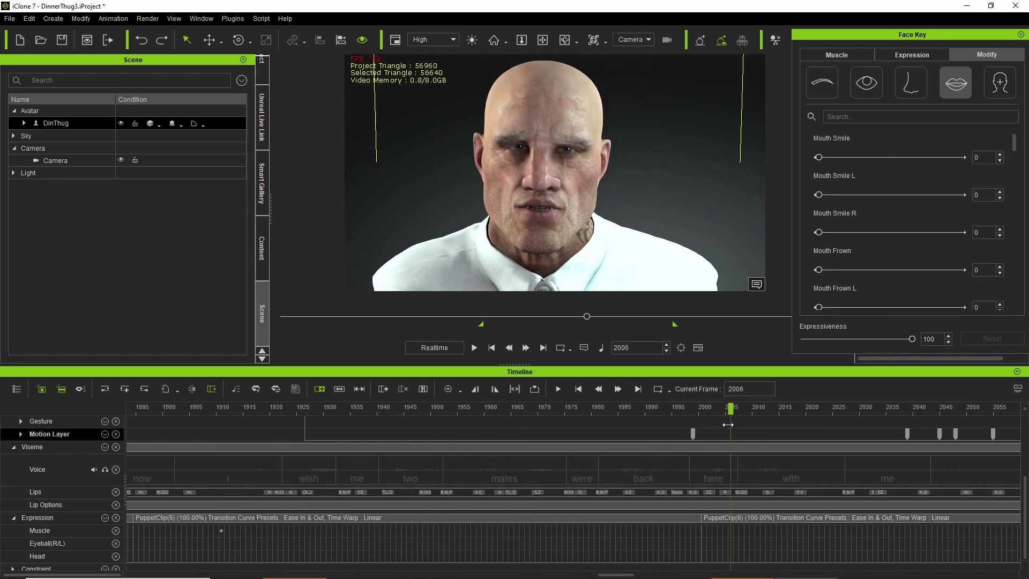
pyautogui.press('space')
# - Key Mouth Smile at 46 around frame 2000 on the word "here" and play back the smile
pyautogui.moveTo(574, 469); pyautogui.dragTo(538, 469)
pyautogui.moveTo(838, 157); pyautogui.dragTo(886, 157)
pyautogui.moveTo(542, 411); pyautogui.dragTo(265, 445)
pyautogui.press('space')
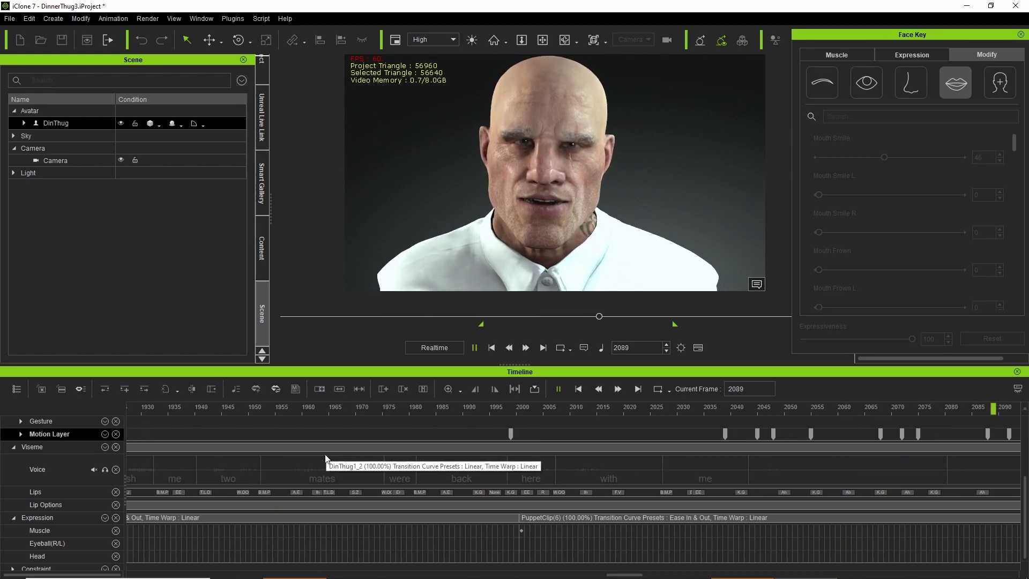
pyautogui.press('space')
# - Play back the performance from about frame 1333, end the playback range at frame 2438 and replay it
pyautogui.moveTo(633, 316); pyautogui.dragTo(482, 317)
pyautogui.press('space')
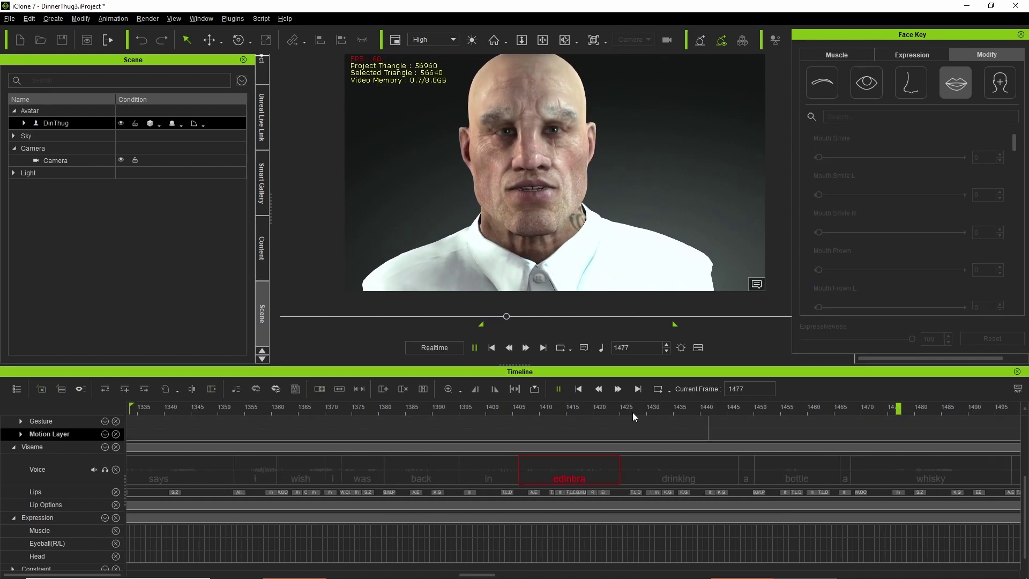
pyautogui.keyDown('ctrl'); pyautogui.scroll(-5, 643, 429); pyautogui.keyUp('ctrl')
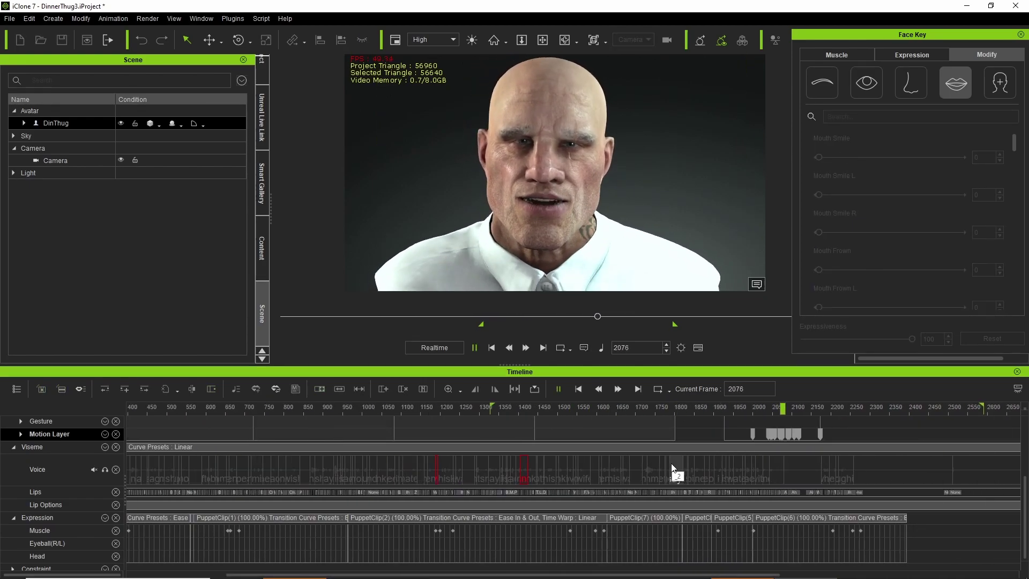
pyautogui.press('space')
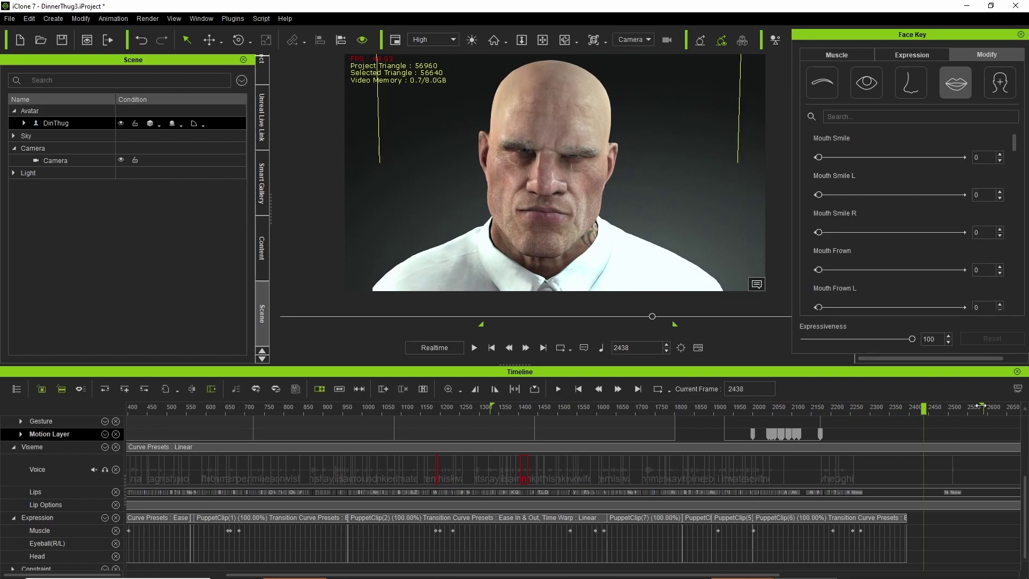
pyautogui.press('space')
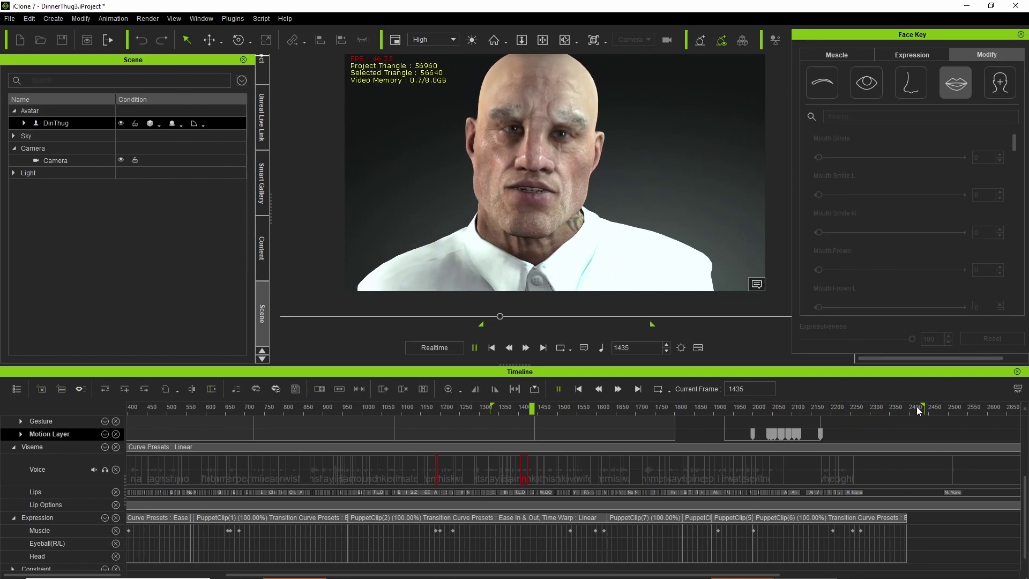